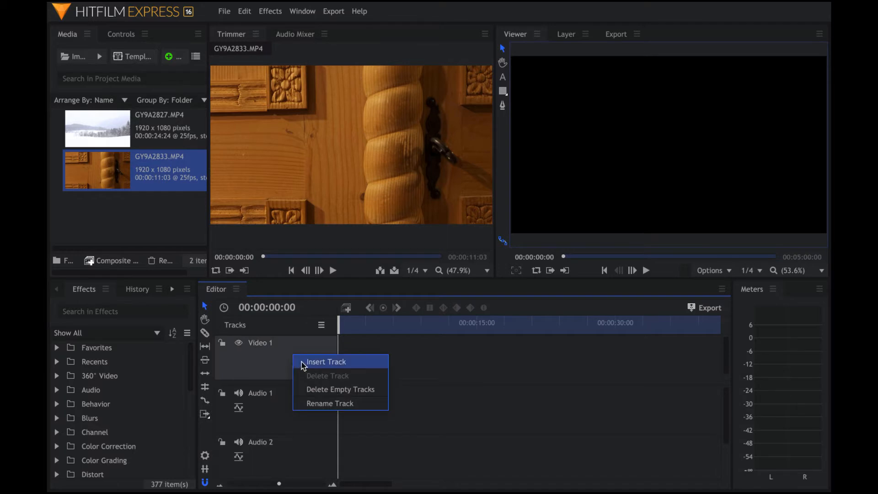
- Undo the trial door clip and extra video track, then load GY9A2827.MP4 for preview
{"action": "left_click", "coordinate": [304, 362]}
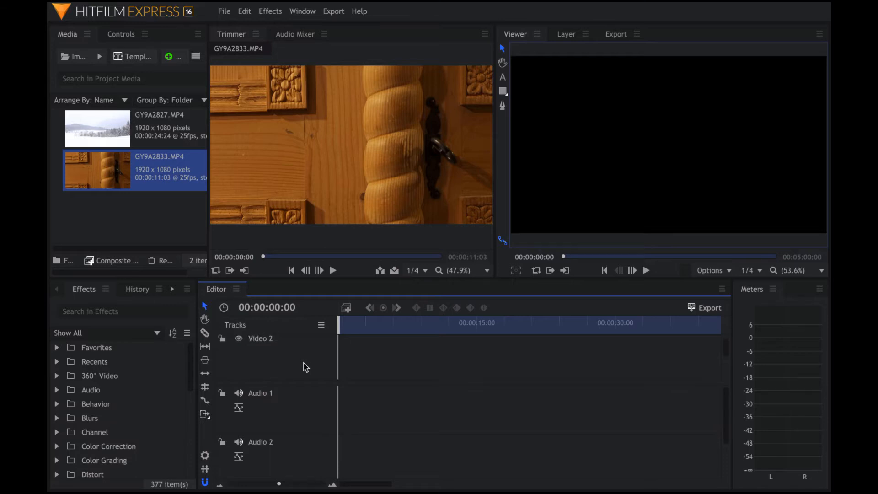
{"action": "mouse_move", "coordinate": [336, 208]}
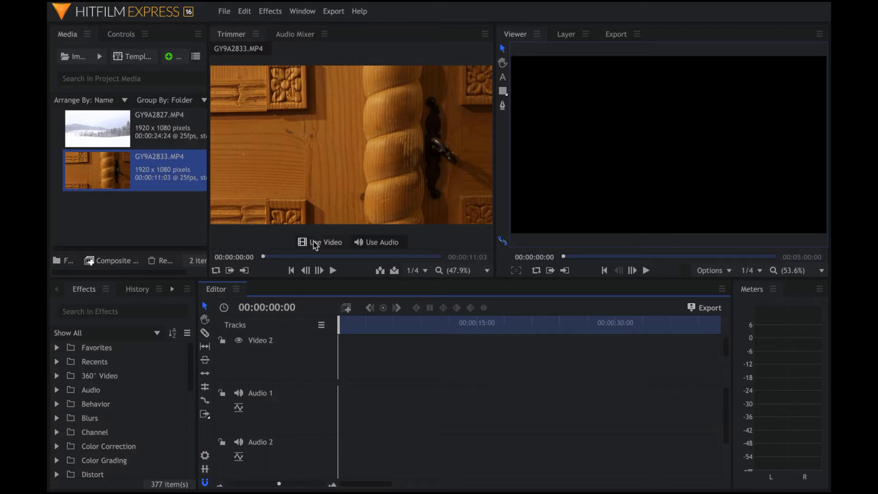
{"action": "left_click_drag", "start_coordinate": [316, 243], "coordinate": [343, 349]}
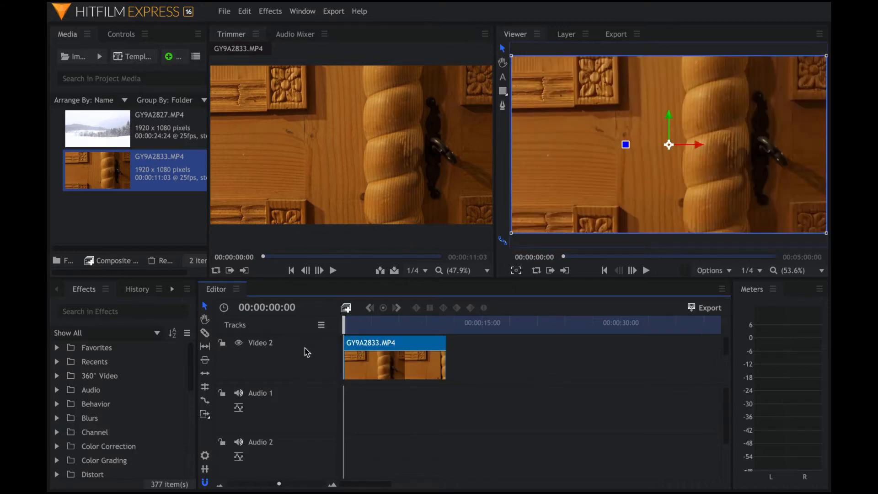
{"action": "mouse_move", "coordinate": [308, 178]}
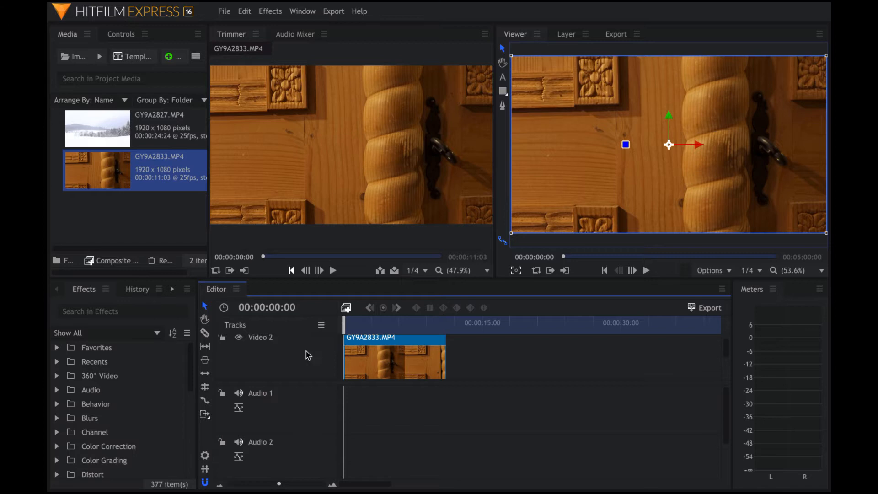
{"action": "key", "text": "ctrl+z"}
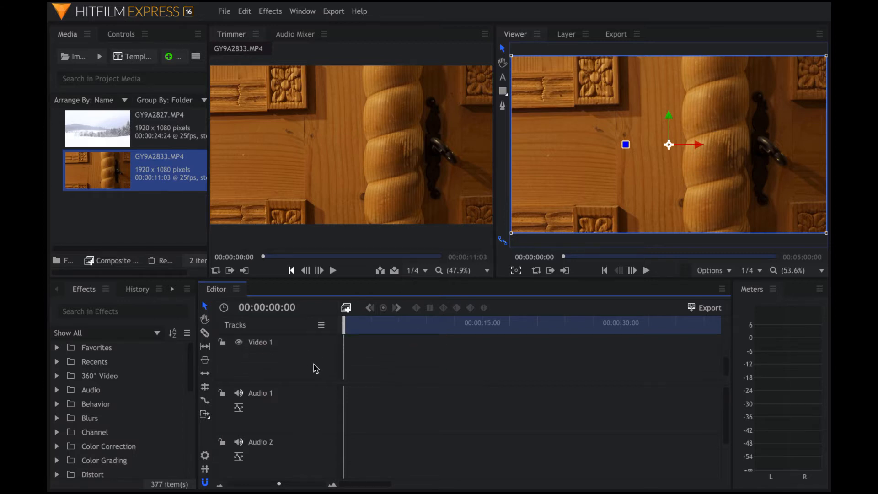
{"action": "left_click", "coordinate": [116, 122]}
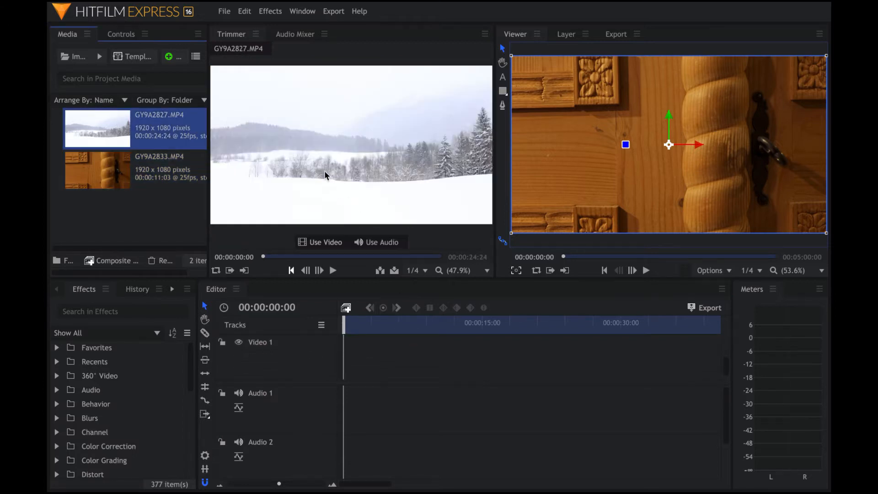
- Place only the landscape clip's video, without audio, on Video 1
{"action": "left_click_drag", "start_coordinate": [326, 174], "coordinate": [345, 372]}
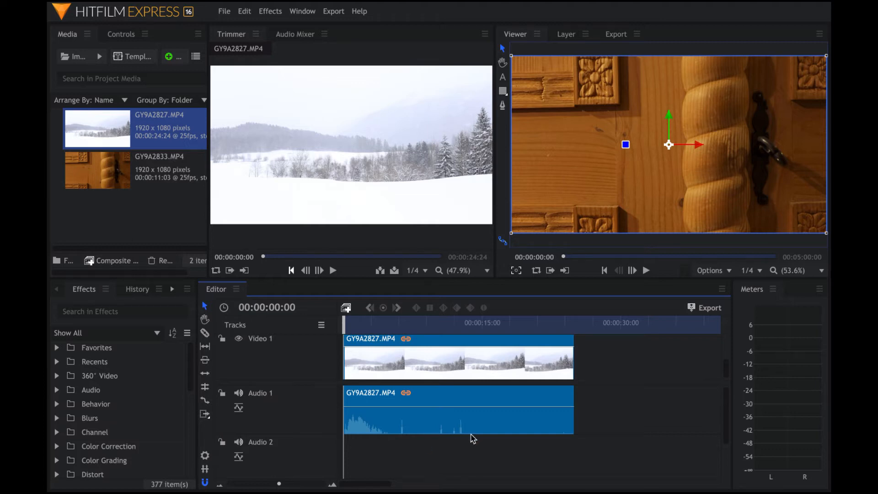
{"action": "key", "text": "Delete"}
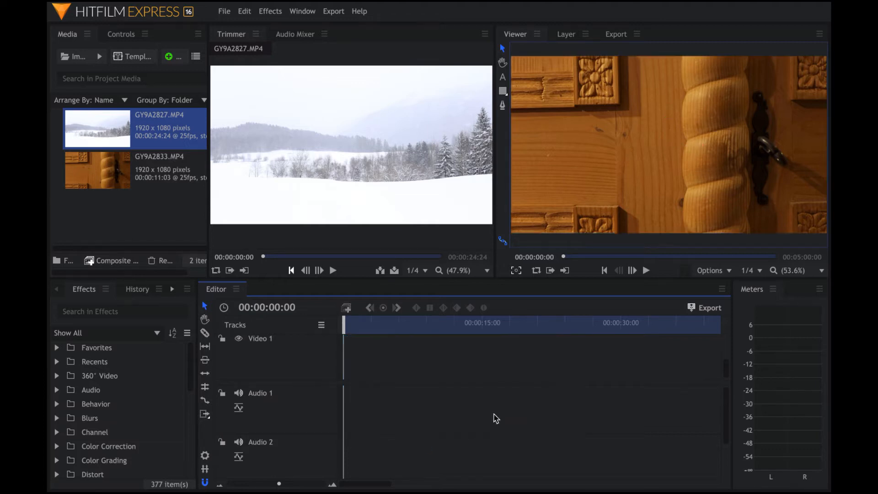
{"action": "mouse_move", "coordinate": [345, 167]}
{"action": "left_click_drag", "start_coordinate": [323, 241], "coordinate": [345, 363]}
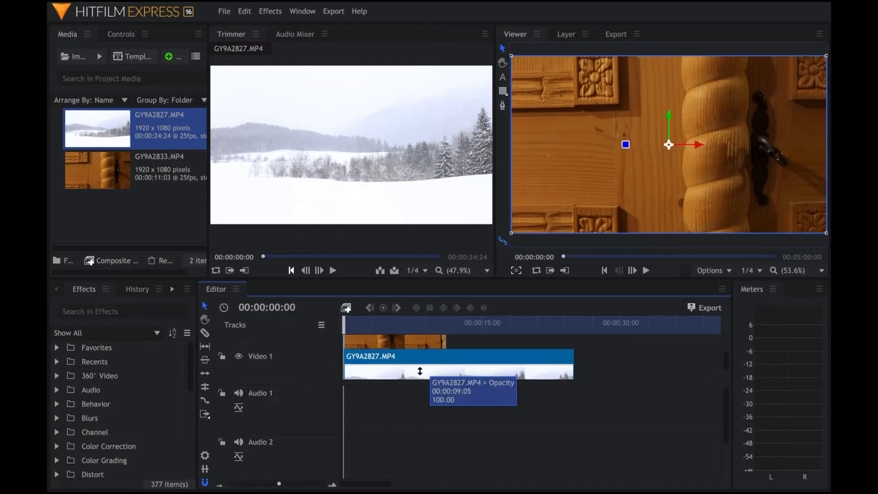
- Slice the landscape clip at 00:00:11:02, delete the remainder, and enlarge the Viewer
{"action": "left_click_drag", "start_coordinate": [350, 330], "coordinate": [449, 334]}
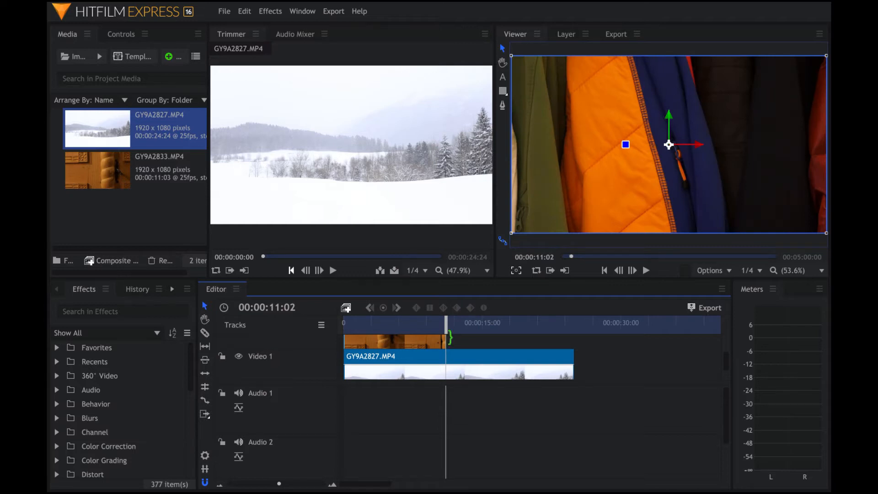
{"action": "key", "text": "c"}
{"action": "left_click", "coordinate": [448, 359]}
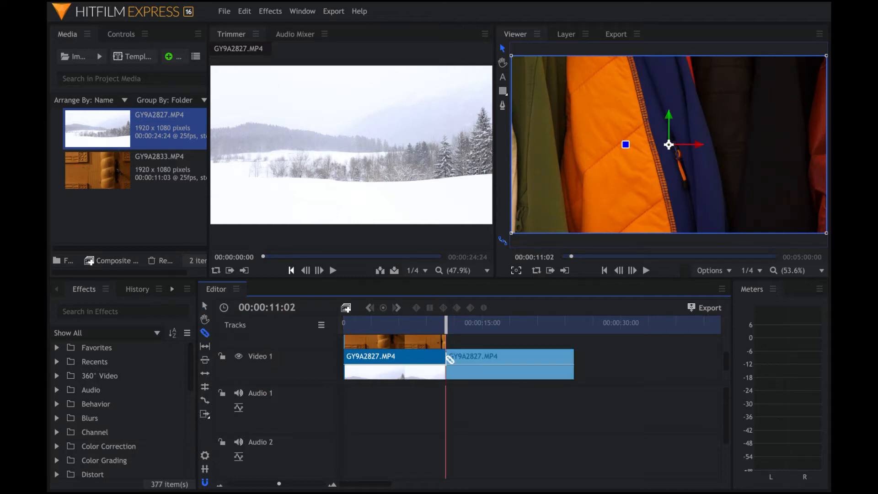
{"action": "key", "text": "v"}
{"action": "left_click", "coordinate": [479, 359]}
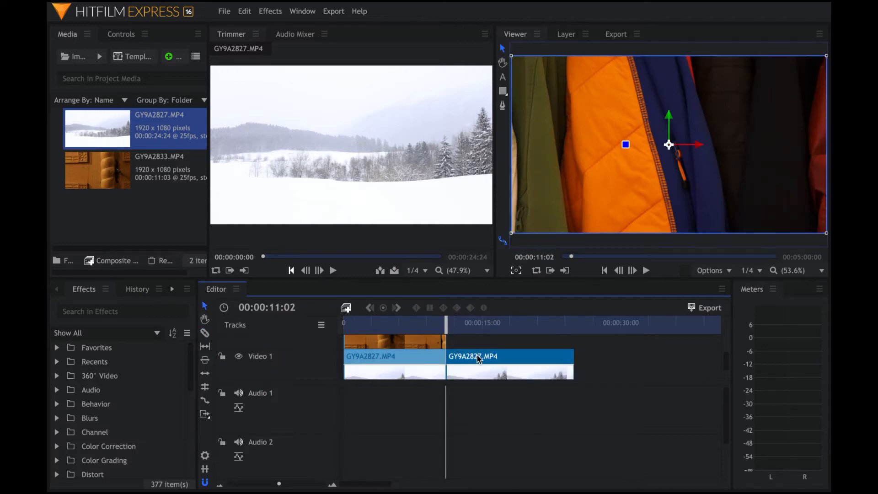
{"action": "key", "text": "Delete"}
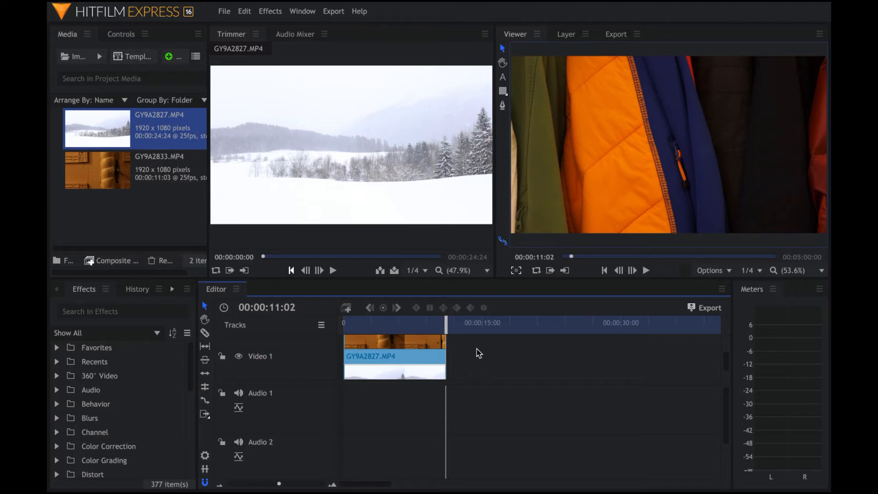
{"action": "left_click_drag", "start_coordinate": [447, 325], "coordinate": [396, 330]}
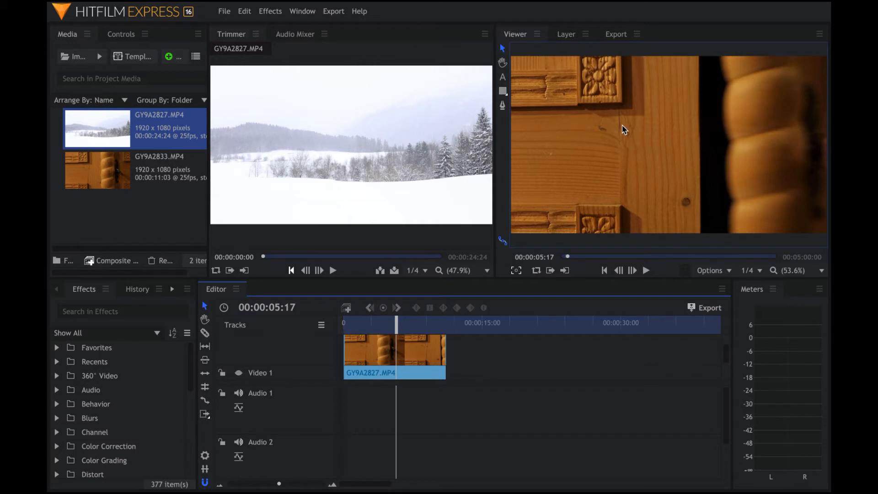
{"action": "left_click_drag", "start_coordinate": [496, 155], "coordinate": [347, 158]}
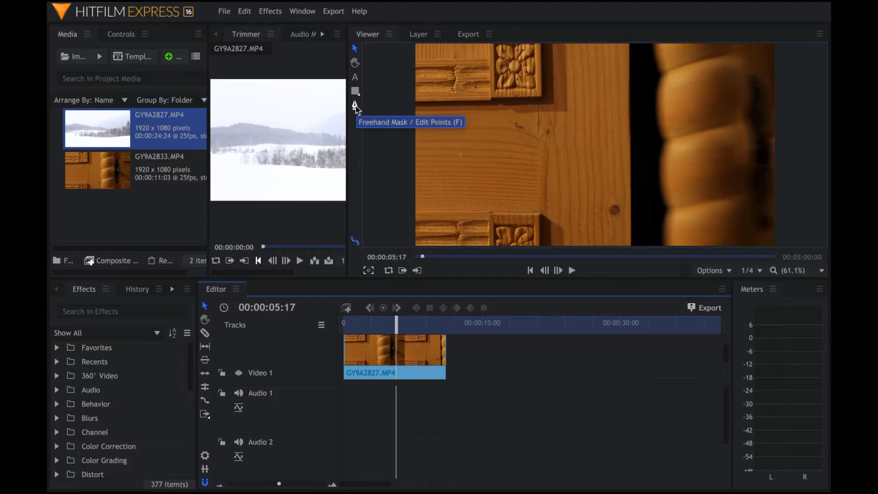
- Start a freehand mask down the door edge and trace up the carved post to mid-height
{"action": "left_click", "coordinate": [356, 108]}
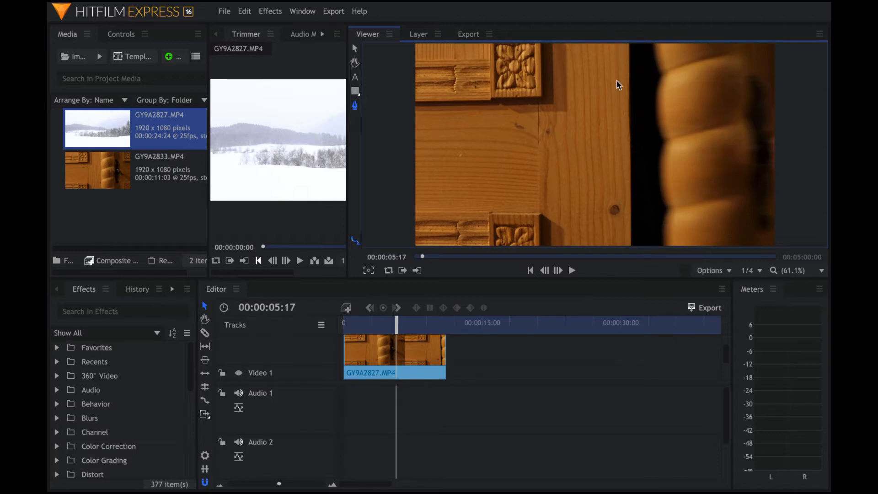
{"action": "left_click", "coordinate": [629, 44]}
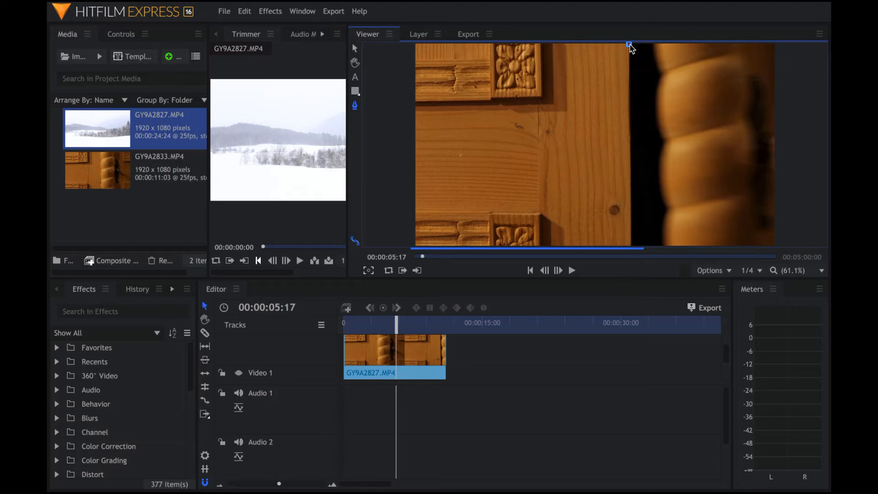
{"action": "left_click", "coordinate": [631, 247]}
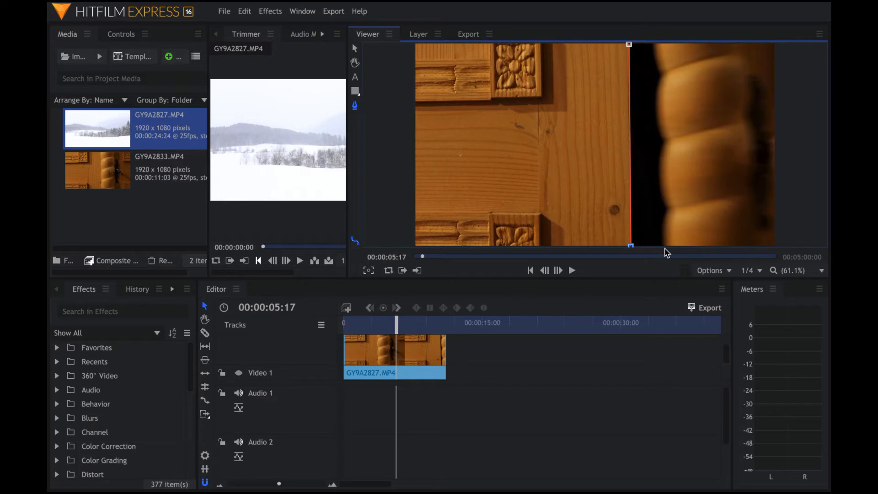
{"action": "left_click", "coordinate": [666, 247]}
{"action": "left_click", "coordinate": [664, 234]}
{"action": "left_click", "coordinate": [662, 222]}
{"action": "left_click", "coordinate": [666, 214]}
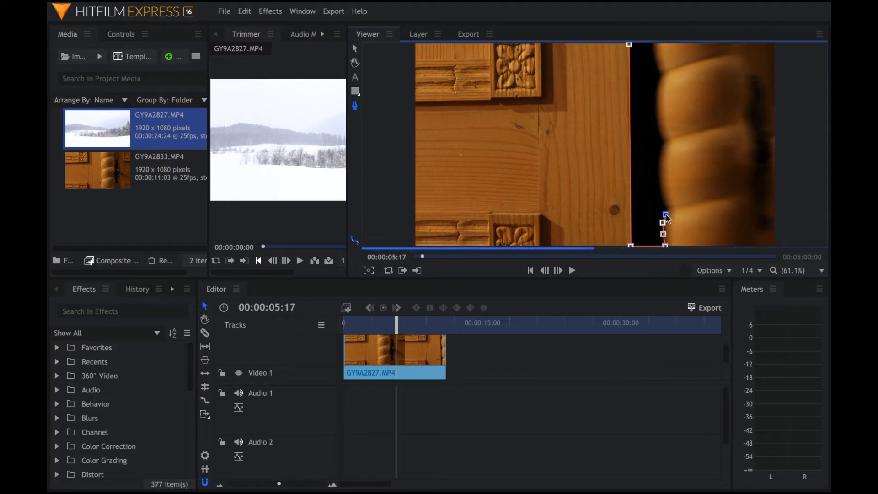
{"action": "left_click", "coordinate": [667, 207]}
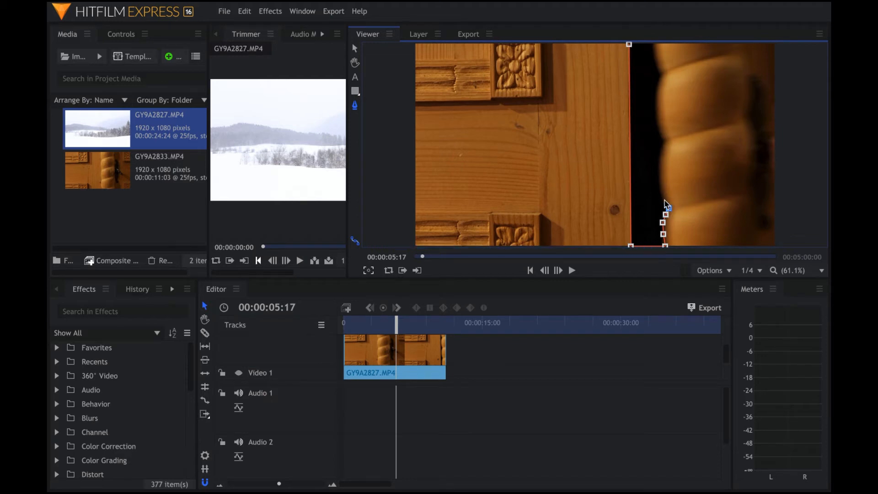
{"action": "left_click", "coordinate": [662, 199]}
{"action": "left_click", "coordinate": [659, 185]}
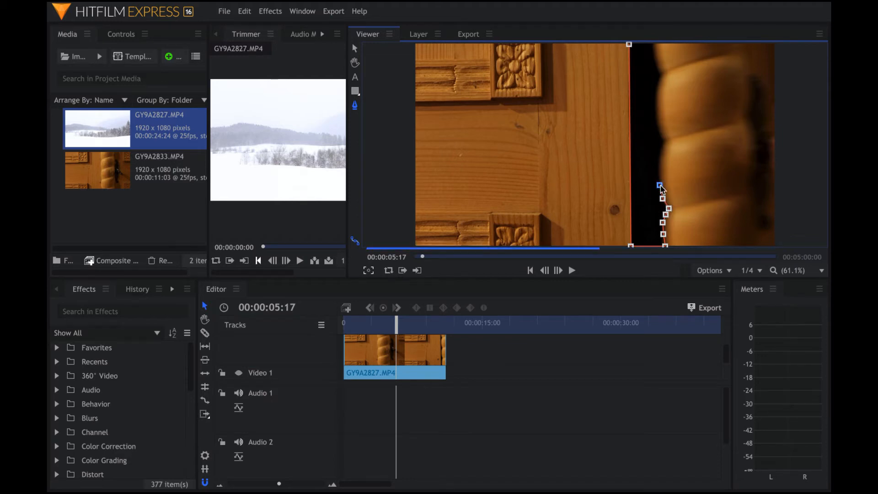
{"action": "left_click", "coordinate": [659, 172]}
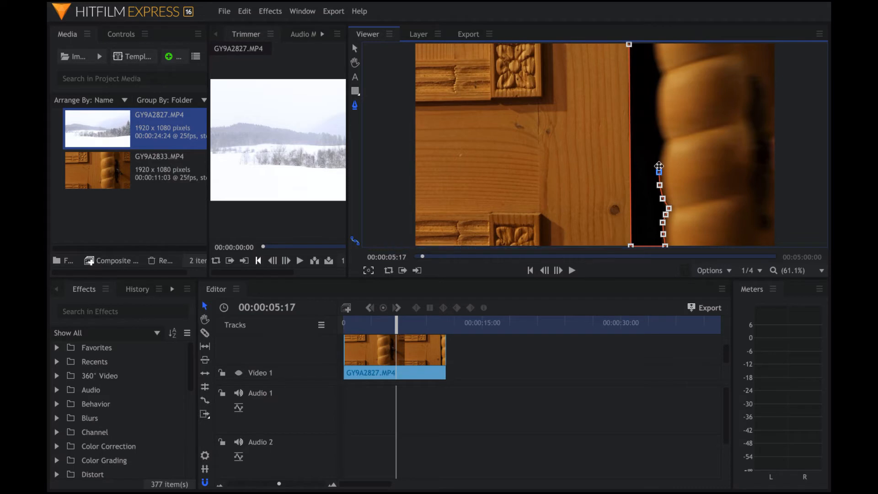
{"action": "left_click", "coordinate": [659, 159]}
- Trace the upper post edge and close the mask at its starting point
{"action": "left_click", "coordinate": [664, 137]}
{"action": "left_click", "coordinate": [658, 126]}
{"action": "left_click", "coordinate": [656, 110]}
{"action": "left_click", "coordinate": [656, 96]}
{"action": "left_click", "coordinate": [659, 85]}
{"action": "left_click", "coordinate": [663, 72]}
{"action": "left_click", "coordinate": [656, 62]}
{"action": "left_click", "coordinate": [653, 51]}
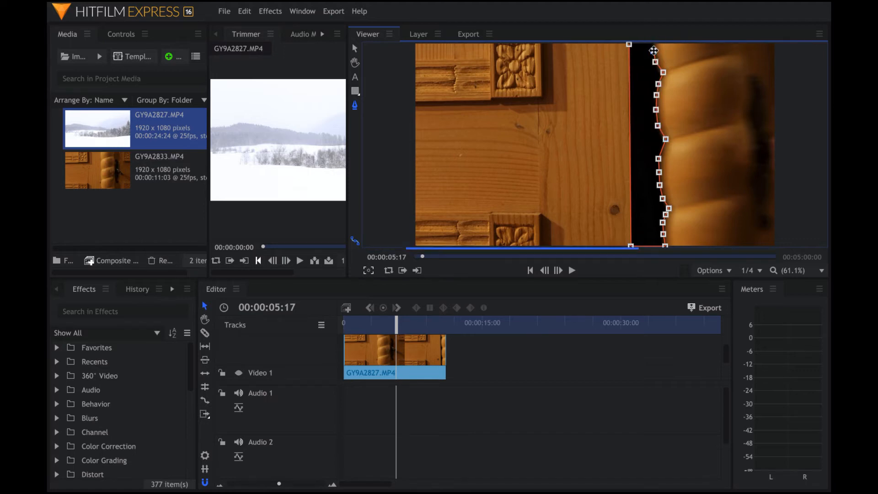
{"action": "left_click", "coordinate": [655, 44]}
{"action": "left_click", "coordinate": [630, 44]}
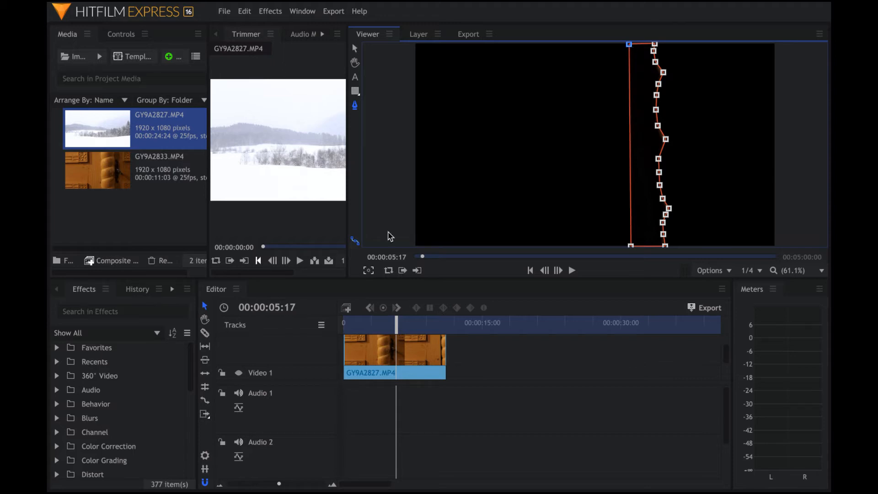
{"action": "left_click", "coordinate": [364, 352]}
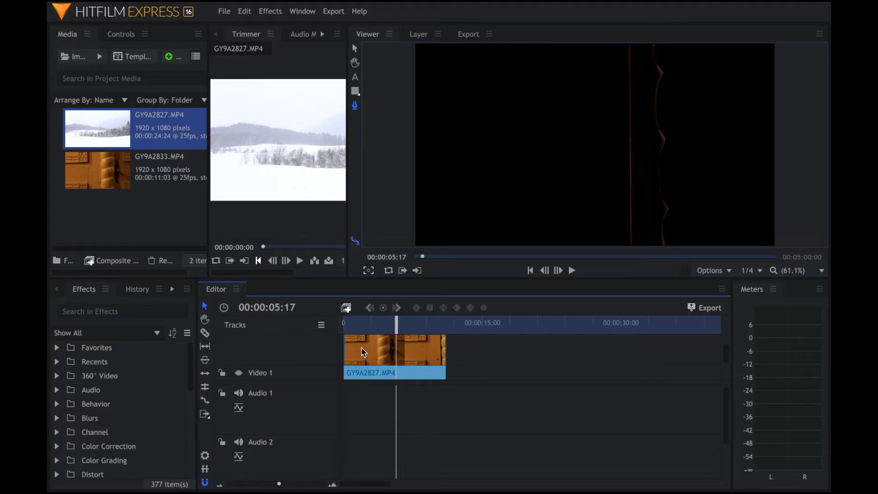
- Invert the door clip's mask, toggle Video 1 to preview the landscape, and expand the mask
{"action": "left_click", "coordinate": [120, 34]}
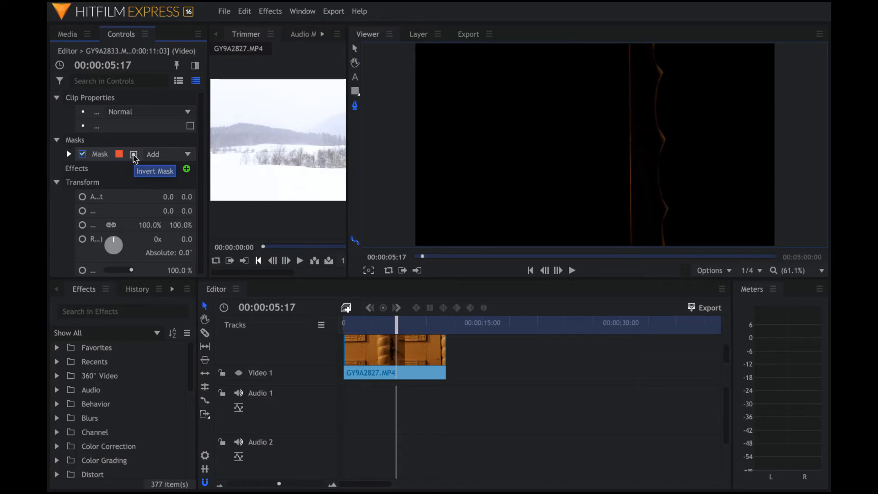
{"action": "left_click", "coordinate": [133, 155]}
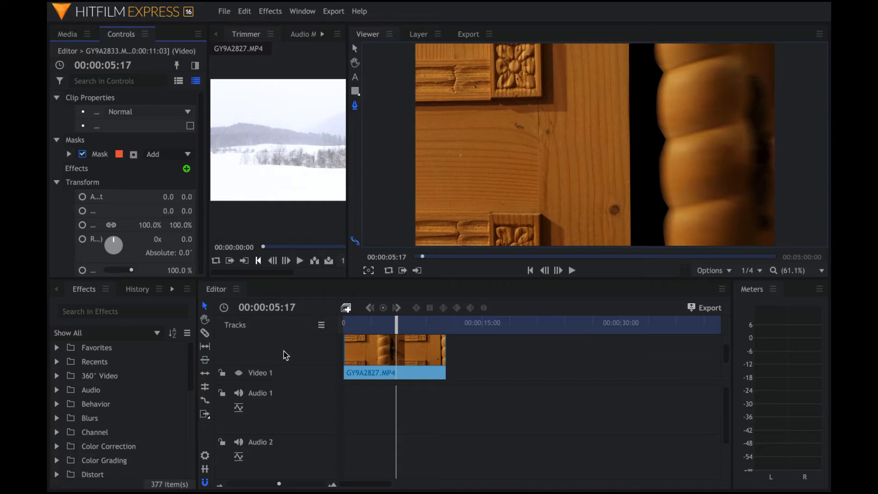
{"action": "left_click", "coordinate": [239, 375]}
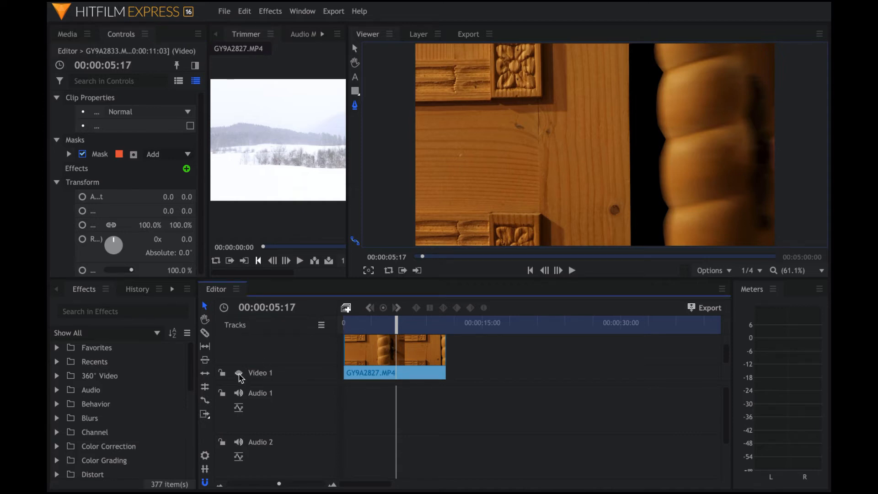
{"action": "left_click", "coordinate": [239, 373]}
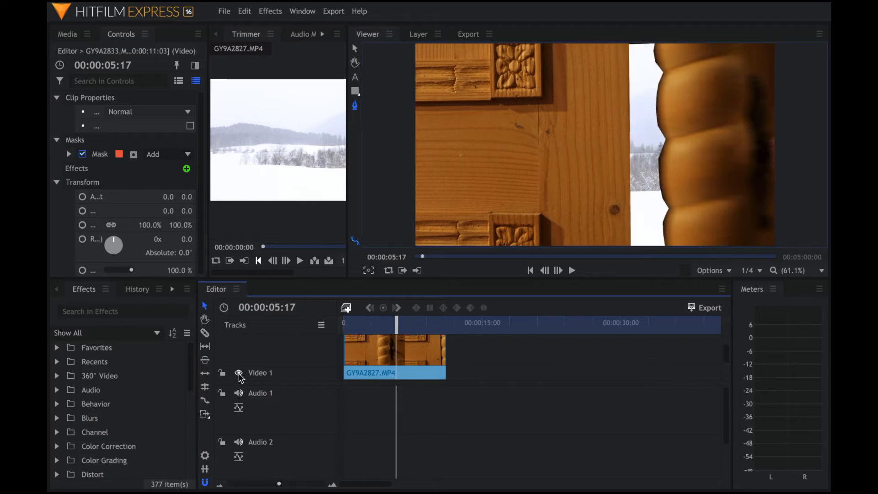
{"action": "left_click", "coordinate": [239, 374]}
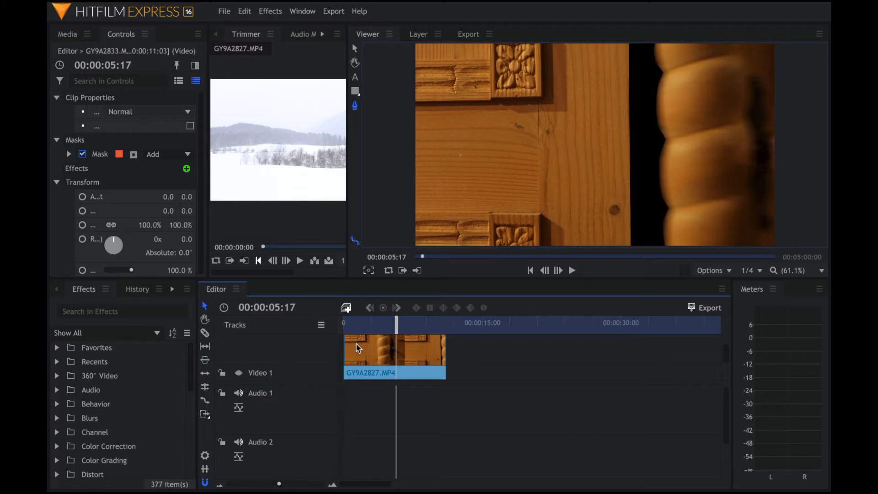
{"action": "left_click", "coordinate": [68, 154]}
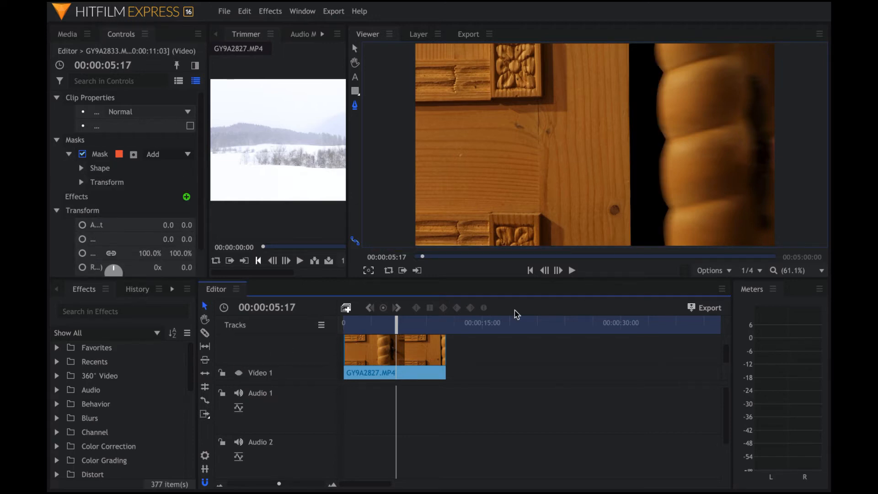
- Set a Path keyframe on the door mask at 00:00:05:17 and step one frame forward
{"action": "key", "text": "Right"}
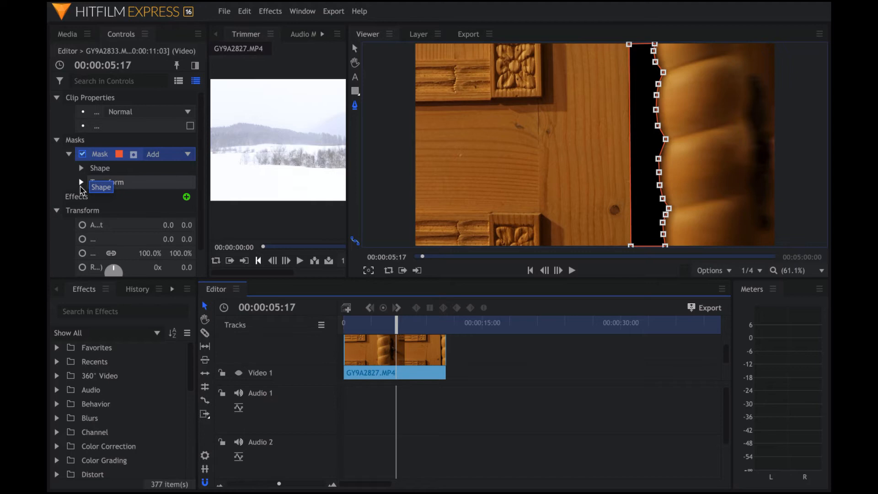
{"action": "left_click", "coordinate": [81, 183]}
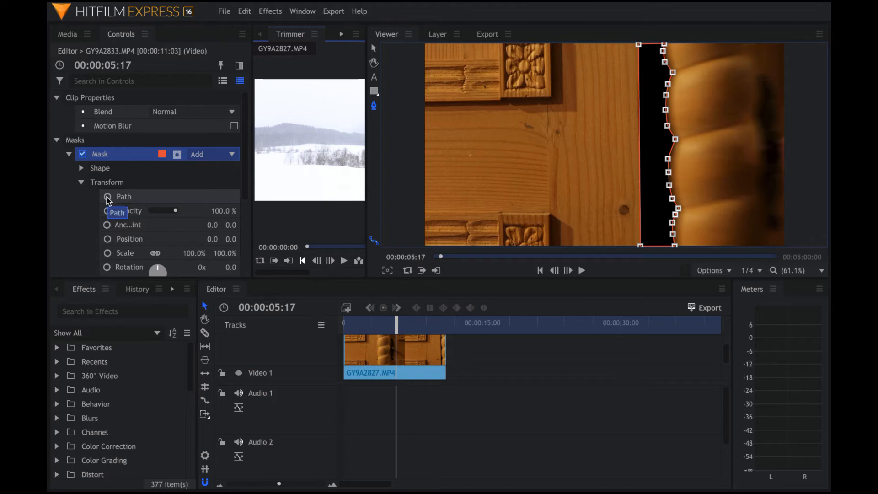
{"action": "left_click", "coordinate": [108, 198]}
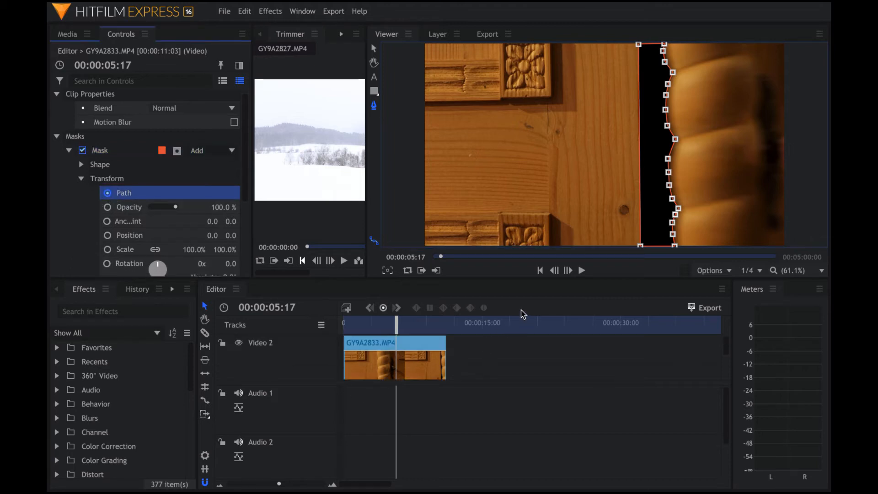
{"action": "left_click", "coordinate": [521, 310]}
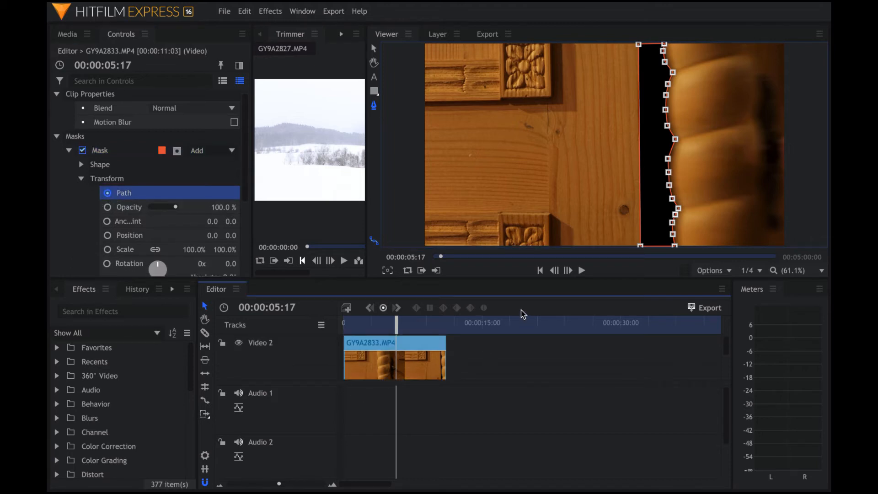
{"action": "key", "text": "Right"}
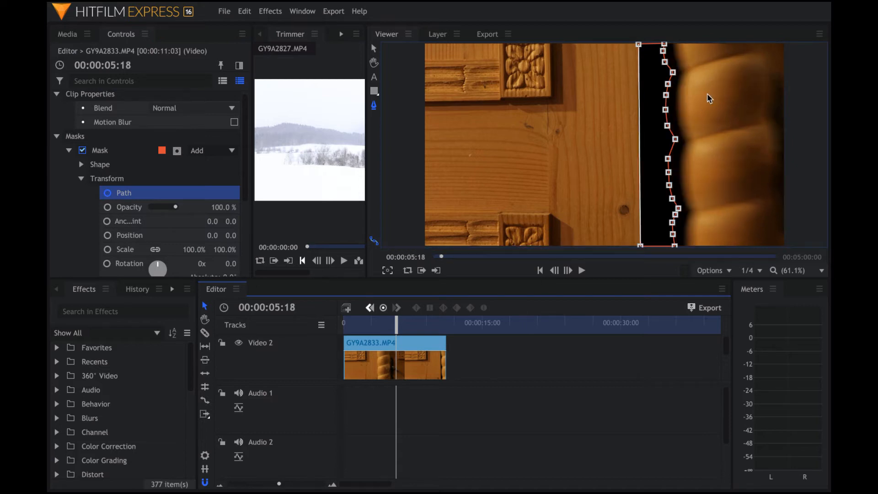
- Drag the mask's top, middle and lower points right onto the opening door's edge
{"action": "left_click_drag", "start_coordinate": [664, 44], "coordinate": [673, 44]}
{"action": "left_click_drag", "start_coordinate": [665, 63], "coordinate": [679, 131]}
{"action": "left_click", "coordinate": [666, 110]}
{"action": "left_click_drag", "start_coordinate": [679, 131], "coordinate": [679, 131]}
{"action": "left_click_drag", "start_coordinate": [669, 174], "coordinate": [689, 210]}
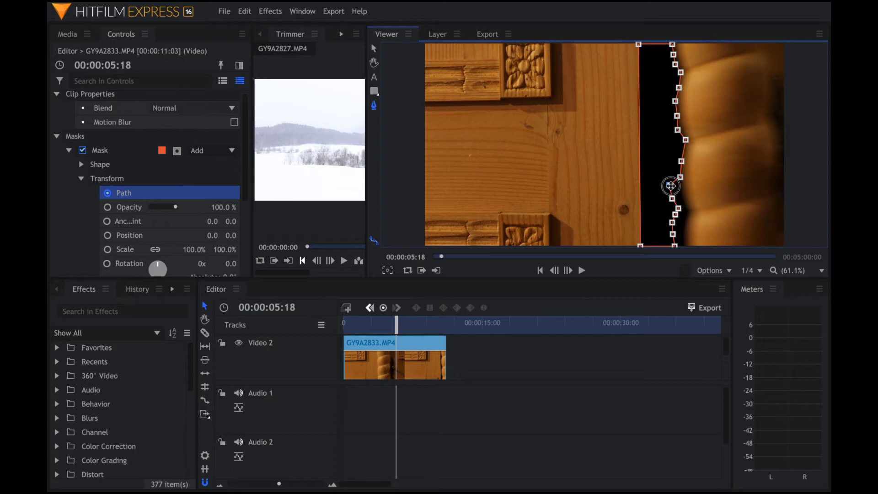
{"action": "left_click_drag", "start_coordinate": [675, 215], "coordinate": [685, 241]}
{"action": "left_click_drag", "start_coordinate": [674, 245], "coordinate": [690, 247]}
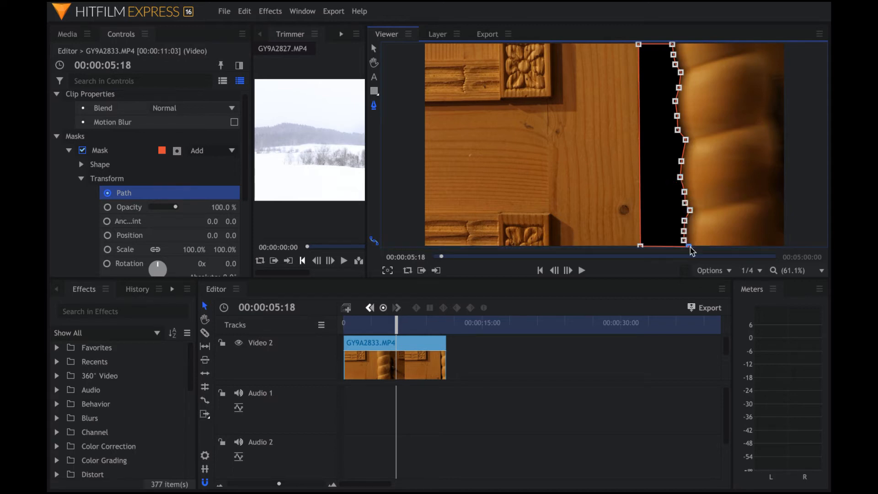
- Step through the following frames and pull the mask's bottom-left point left over the door
{"action": "key", "text": "Right"}
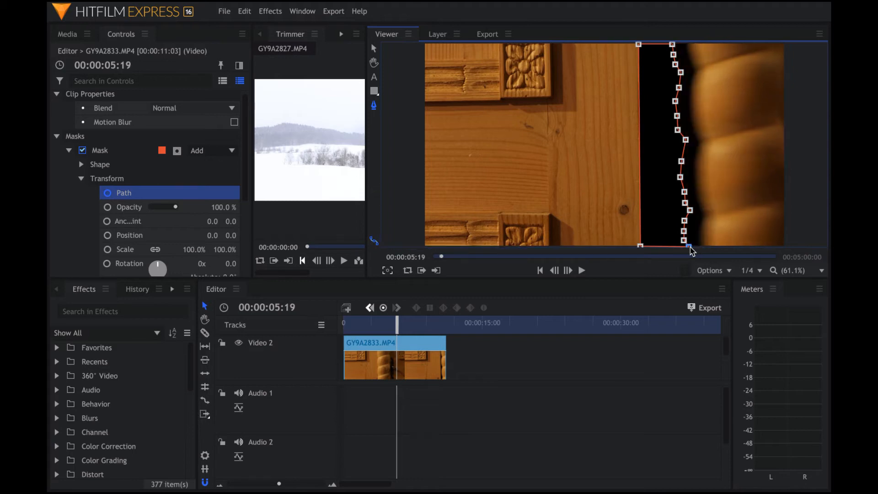
{"action": "key", "text": "Left"}
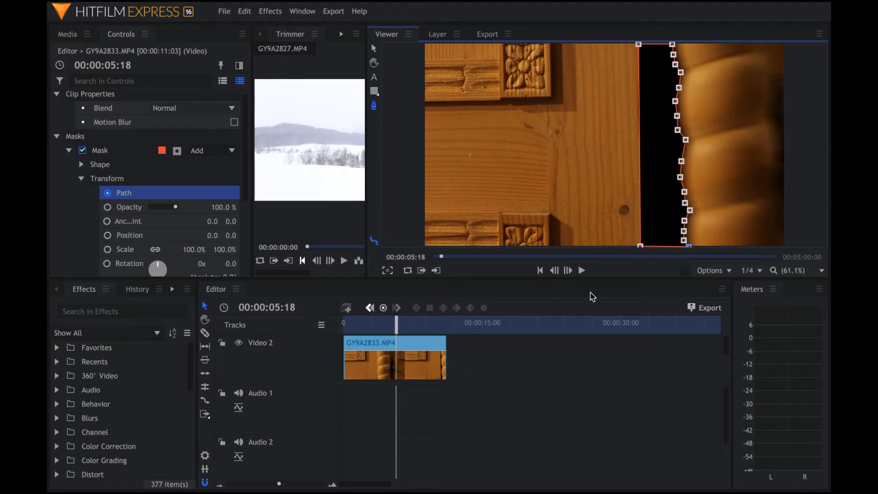
{"action": "key", "text": "comma"}
{"action": "key", "text": "period"}
{"action": "key", "text": "period"}
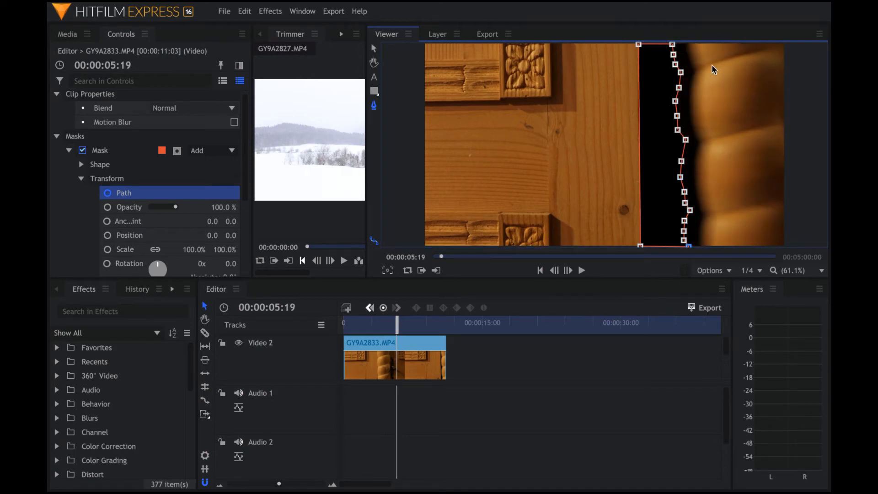
{"action": "key", "text": "period"}
{"action": "key", "text": "period"}
{"action": "key", "text": "period"}
{"action": "key", "text": "period"}
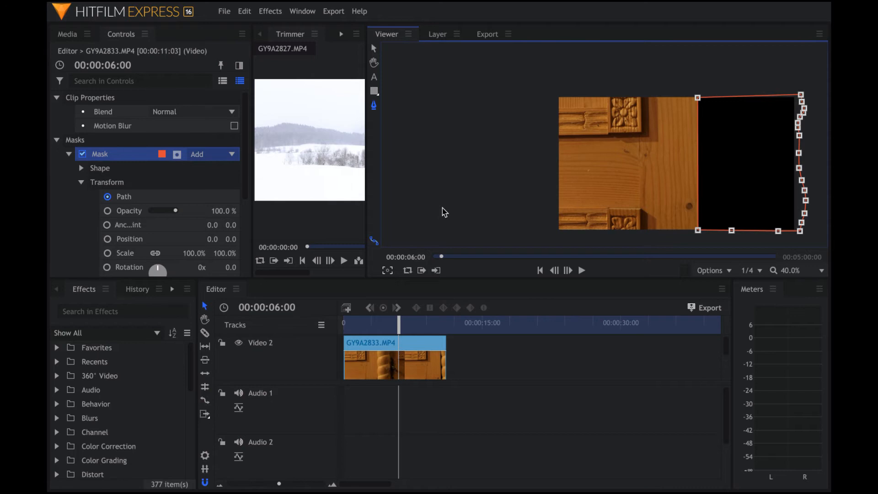
{"action": "key", "text": "period"}
{"action": "key", "text": "period"}
{"action": "key", "text": "Right"}
{"action": "key", "text": "period"}
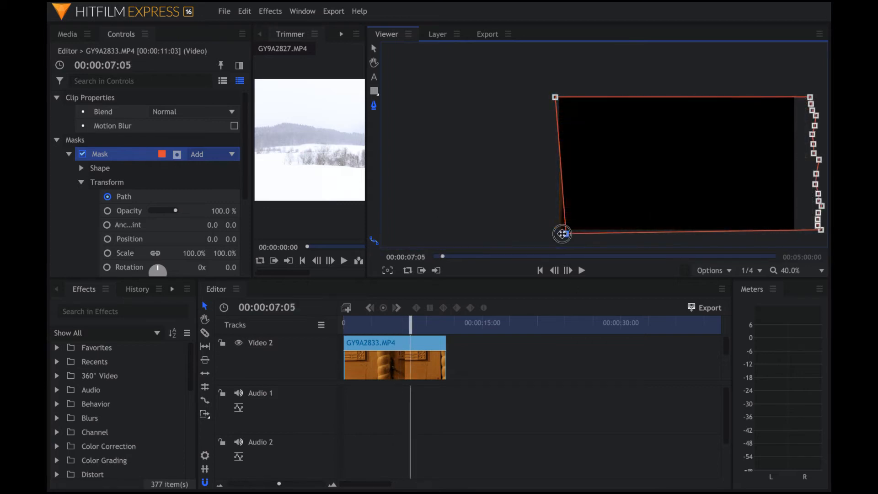
{"action": "left_click_drag", "start_coordinate": [563, 234], "coordinate": [553, 234]}
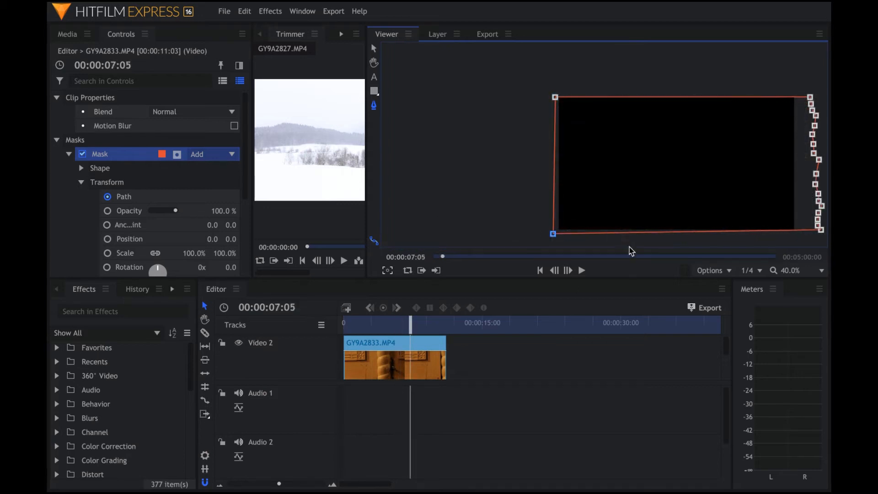
- Play the masked door clip from the start to check the mask
{"action": "left_click", "coordinate": [540, 271]}
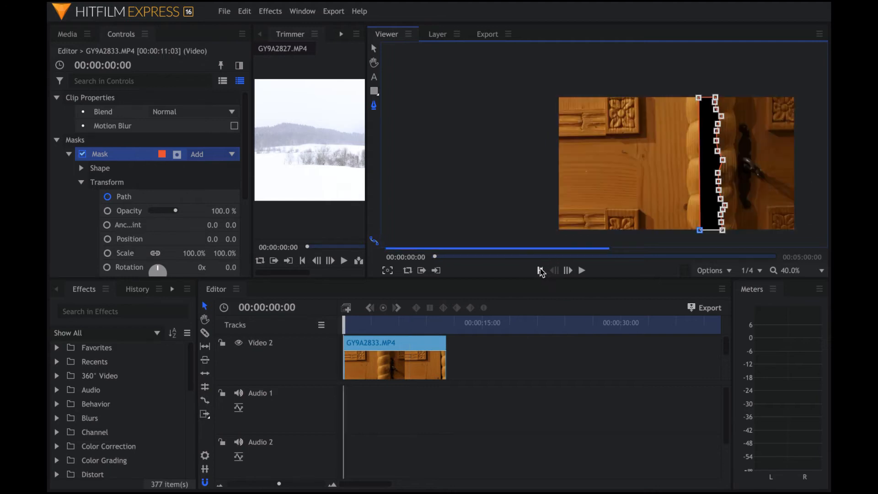
{"action": "left_click", "coordinate": [582, 271]}
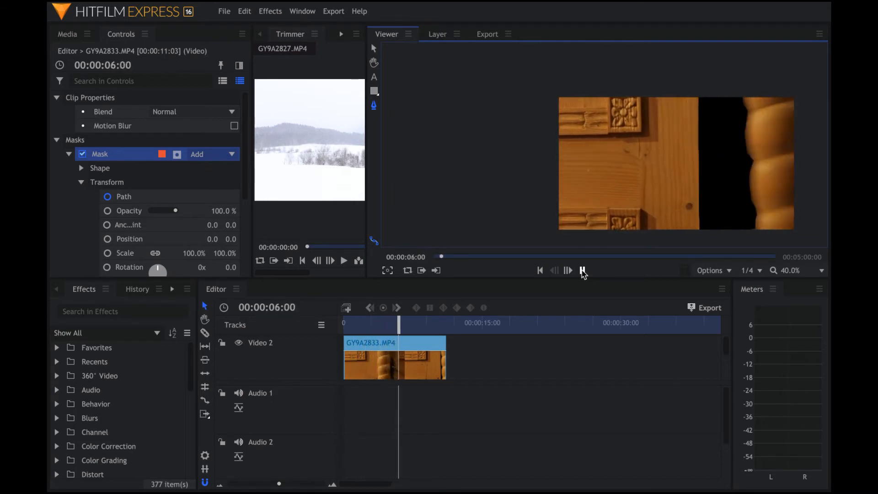
{"action": "left_click", "coordinate": [583, 270]}
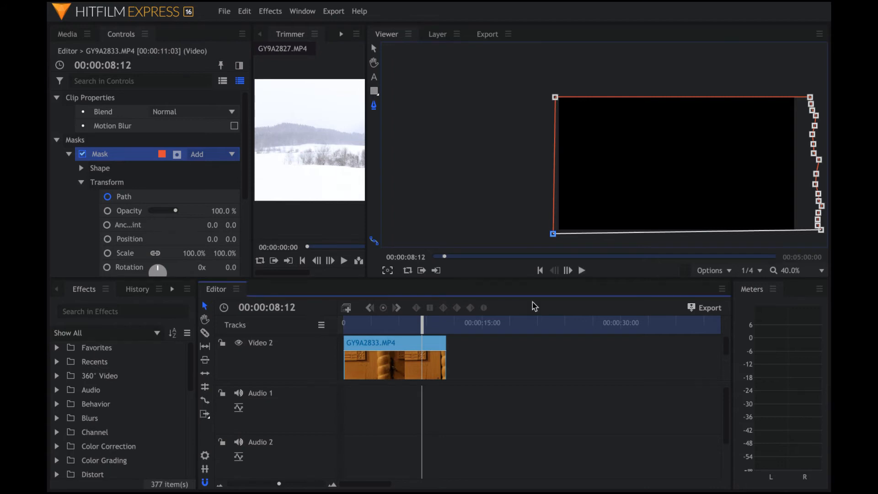
- At 00:00:05:16, nudge the mask's top point slightly left onto the door edge
{"action": "mouse_move", "coordinate": [422, 326]}
{"action": "left_mouse_down"}
{"action": "mouse_move", "coordinate": [392, 327]}
{"action": "mouse_move", "coordinate": [406, 328]}
{"action": "left_mouse_up"}
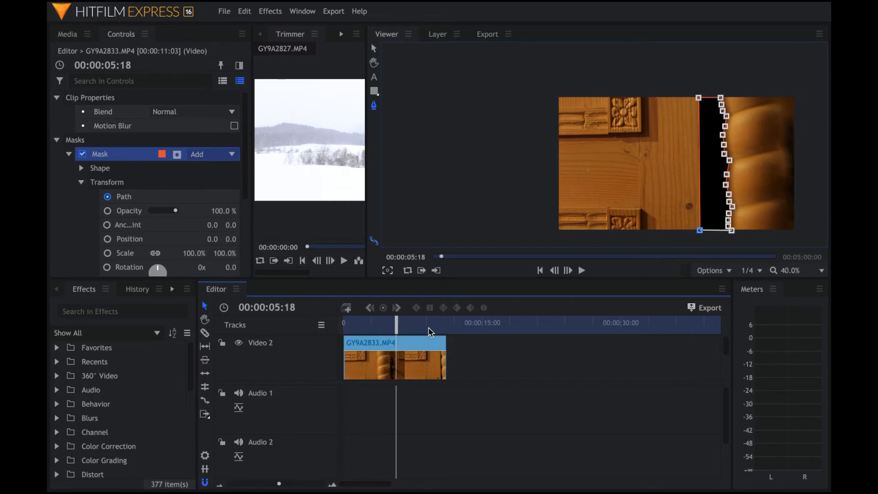
{"action": "key", "text": "Left"}
{"action": "key", "text": "Left"}
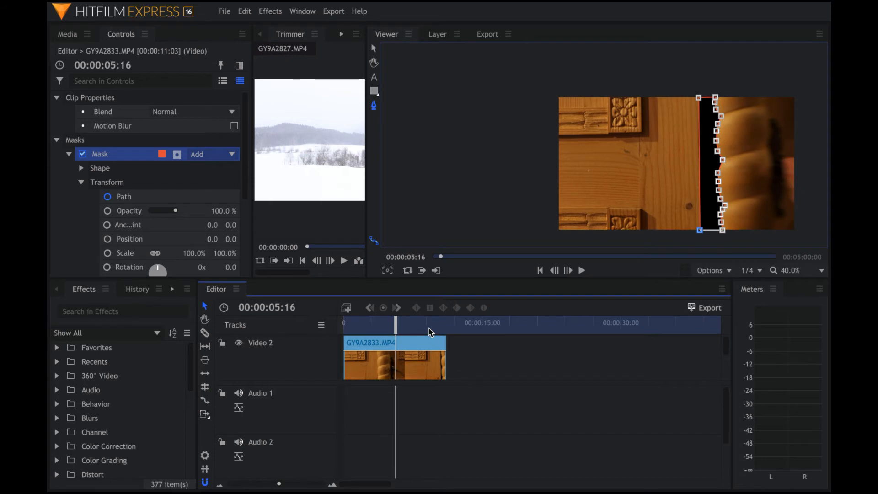
{"action": "left_click_drag", "start_coordinate": [716, 97], "coordinate": [712, 97]}
- Zoom into the Viewer and snap the top-left and a lower mask point onto the door edge
{"action": "scroll", "coordinate": [691, 137], "scroll_direction": "up", "scroll_amount": 5}
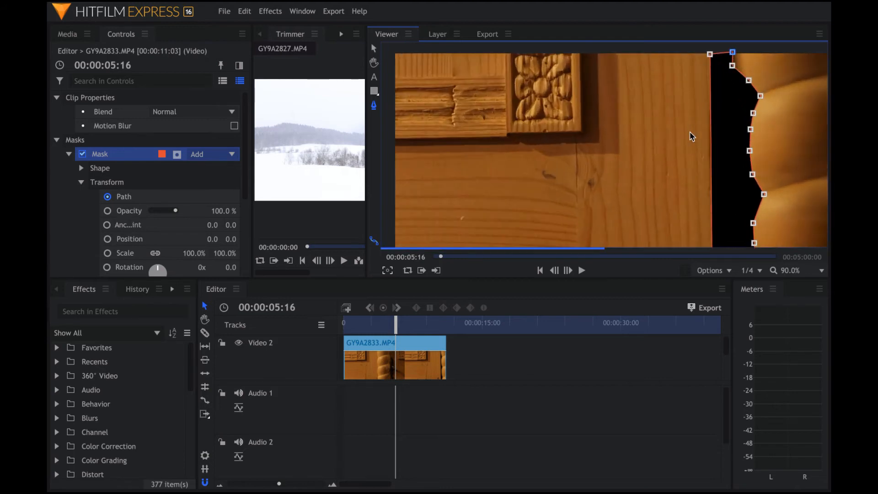
{"action": "scroll", "coordinate": [691, 137], "scroll_direction": "up", "scroll_amount": 1}
{"action": "left_click_drag", "start_coordinate": [713, 44], "coordinate": [713, 44]}
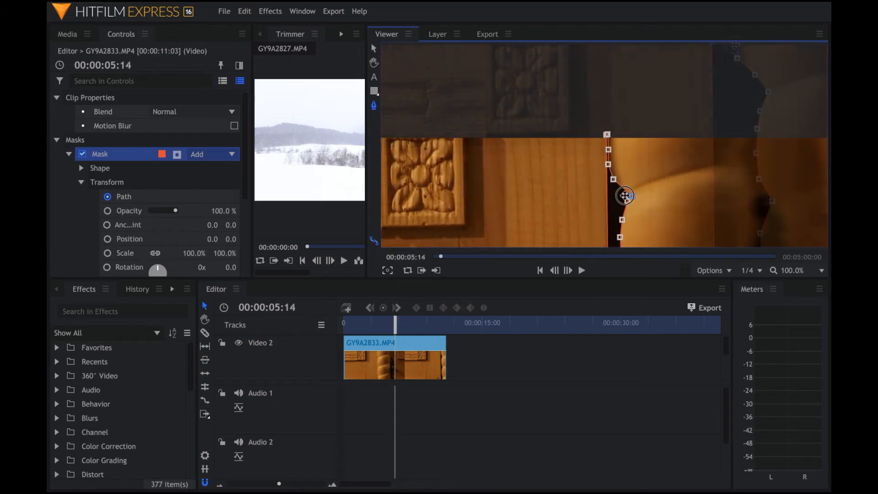
{"action": "mouse_move", "coordinate": [624, 196]}
{"action": "left_mouse_down"}
{"action": "mouse_move", "coordinate": [617, 191]}
{"action": "mouse_move", "coordinate": [618, 206]}
{"action": "mouse_move", "coordinate": [625, 197]}
{"action": "left_mouse_up"}
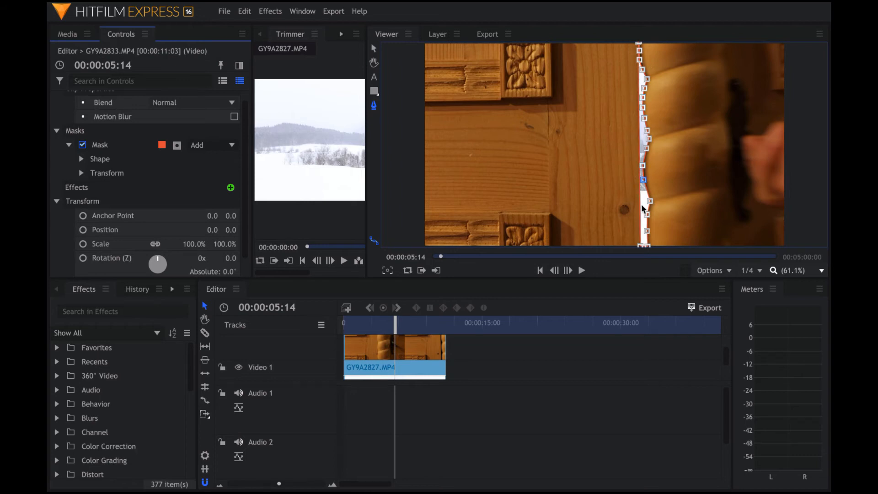
- Duplicate the door clip's mask and invert the copy
{"action": "left_click", "coordinate": [126, 147]}
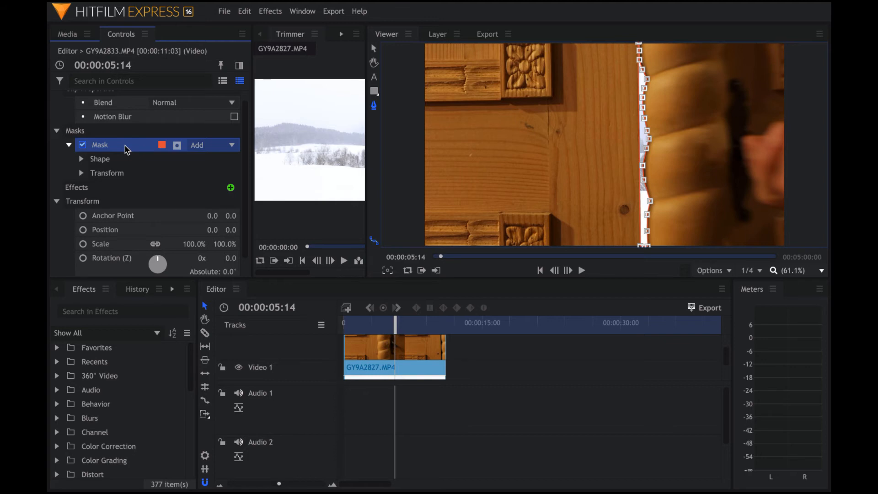
{"action": "key", "text": "ctrl+d"}
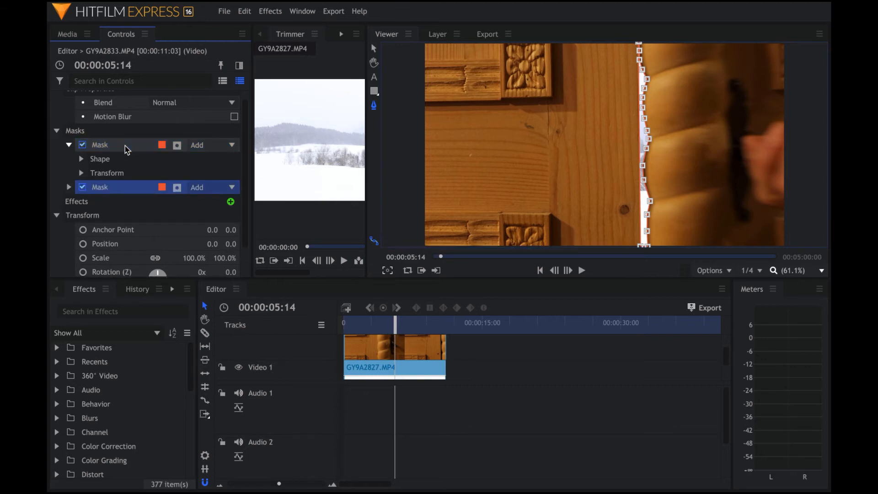
{"action": "left_click", "coordinate": [177, 192]}
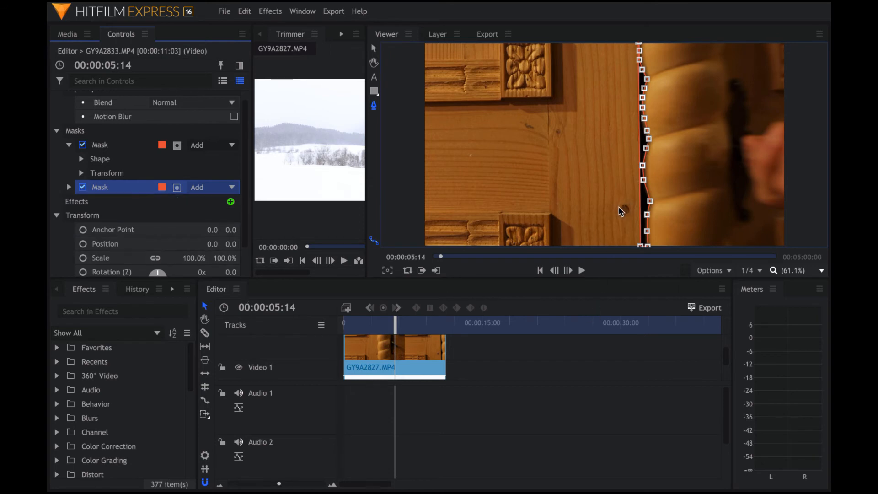
{"action": "left_click", "coordinate": [643, 70]}
{"action": "left_click", "coordinate": [643, 180]}
- Keyframe the second mask's opacity from 100% at 00:00:05:12 to 0% at 00:00:05:14
{"action": "left_click", "coordinate": [69, 187]}
{"action": "left_click", "coordinate": [82, 216]}
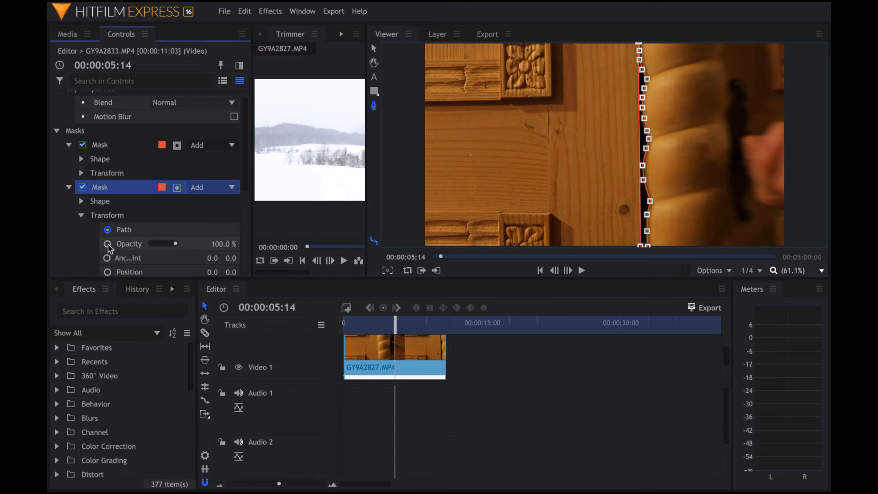
{"action": "left_click", "coordinate": [108, 244]}
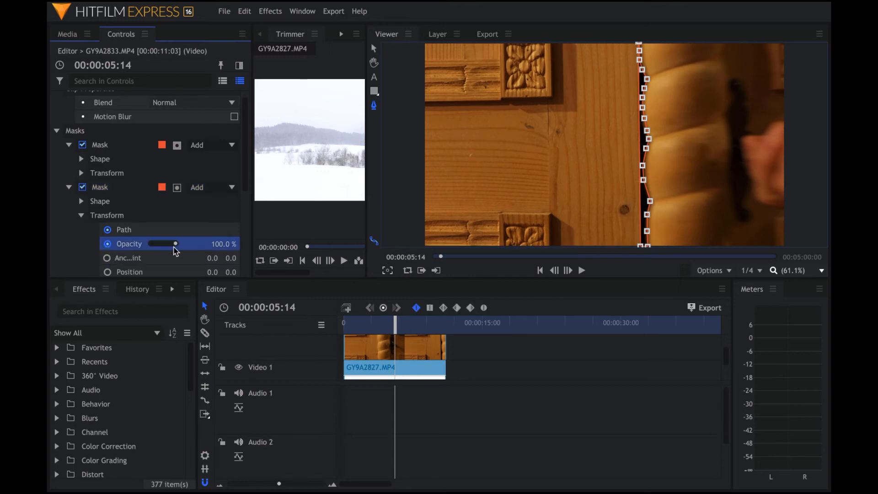
{"action": "left_click_drag", "start_coordinate": [176, 246], "coordinate": [144, 249]}
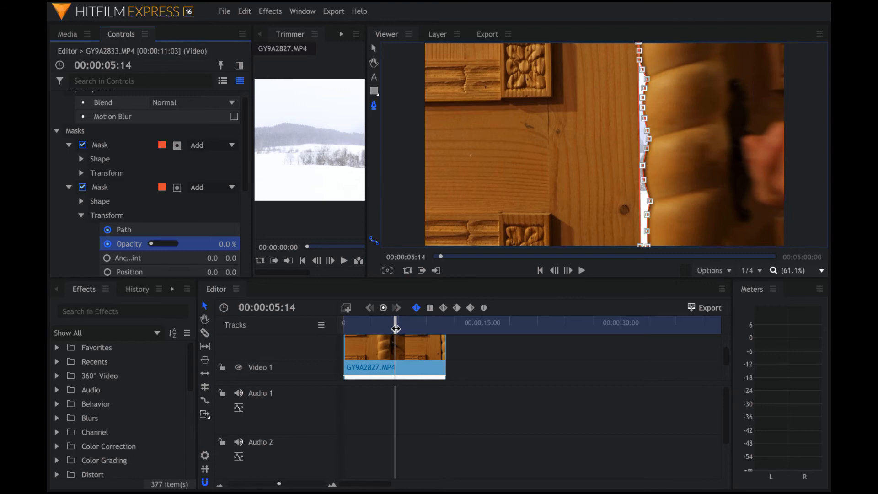
{"action": "key", "text": "Left"}
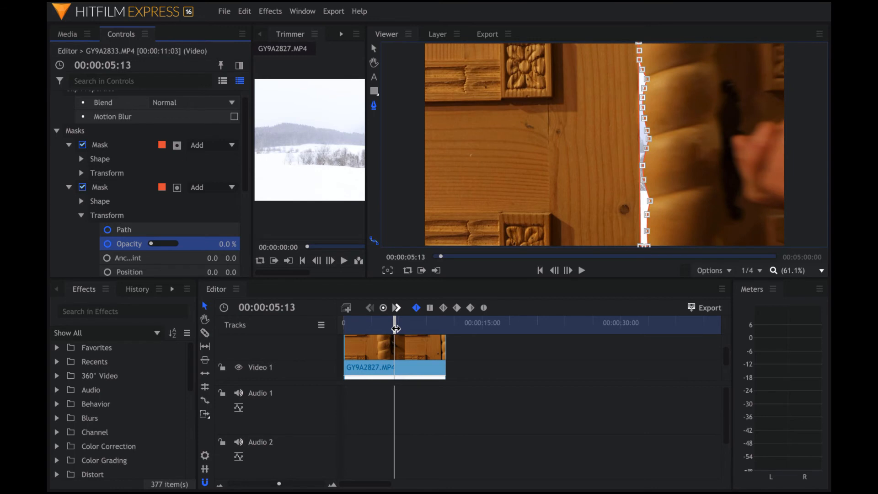
{"action": "key", "text": "Left"}
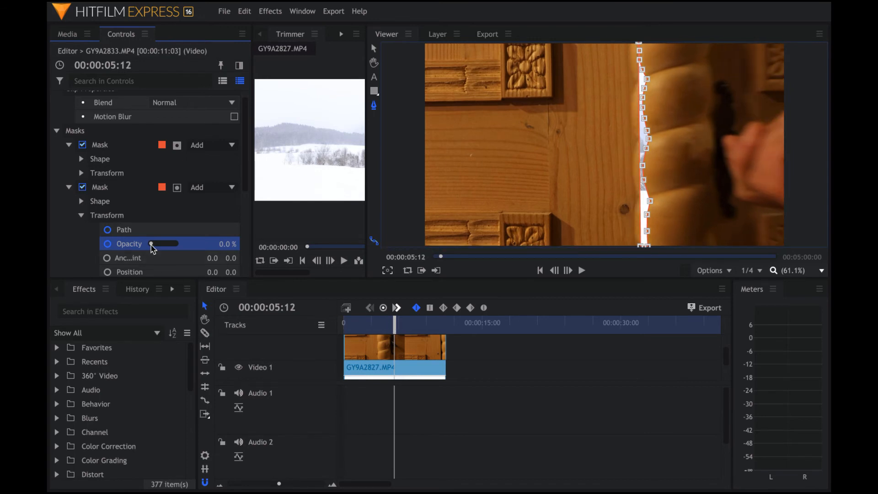
{"action": "left_click_drag", "start_coordinate": [153, 248], "coordinate": [181, 251]}
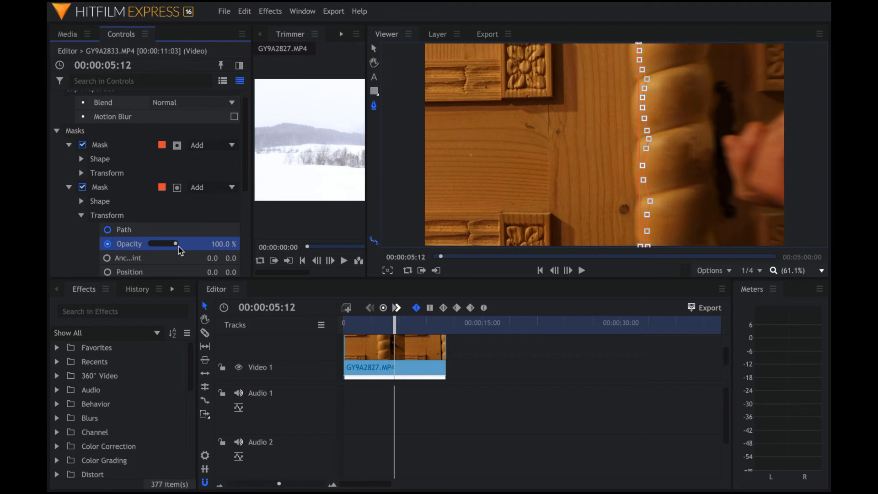
{"action": "key", "text": "Right"}
{"action": "key", "text": "Right"}
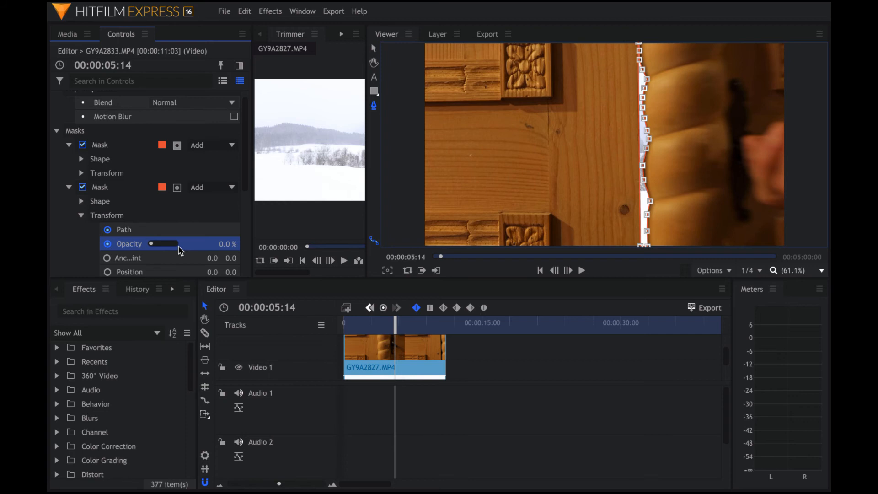
{"action": "key", "text": "Right"}
{"action": "key", "text": "Right"}
{"action": "key", "text": "Right"}
{"action": "key", "text": "Right"}
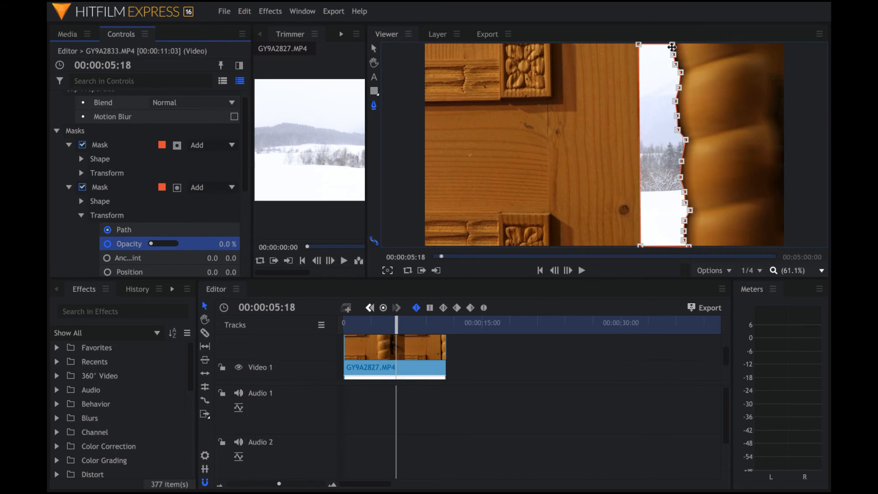
- Set the first mask's Feather to Both with 25 px strength, then step forward to check
{"action": "left_click", "coordinate": [681, 177]}
{"action": "left_click", "coordinate": [132, 147]}
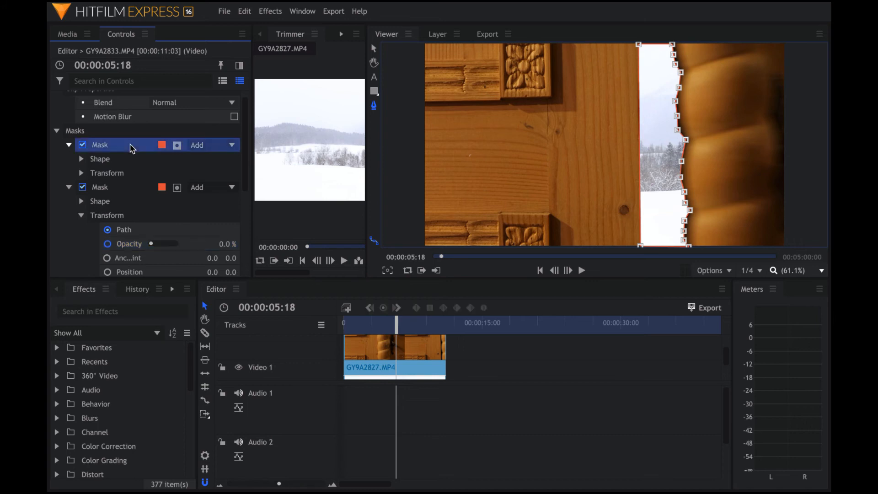
{"action": "left_click", "coordinate": [82, 160]}
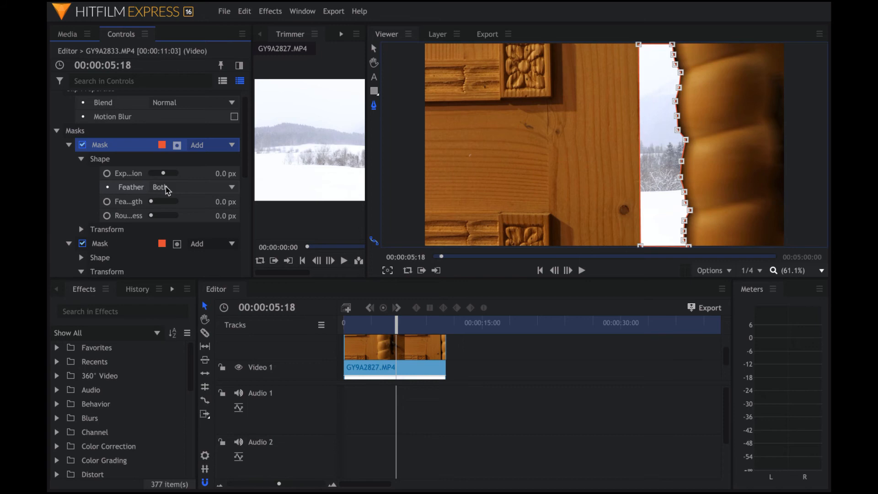
{"action": "left_click", "coordinate": [233, 191]}
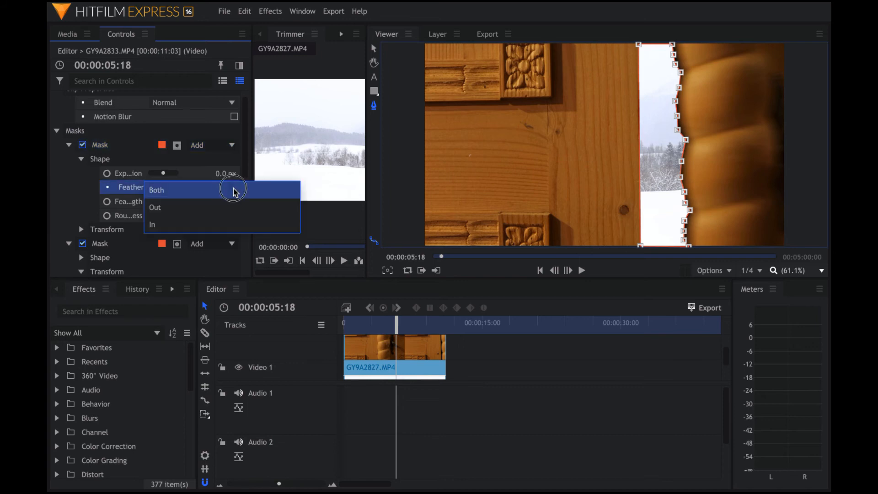
{"action": "left_click", "coordinate": [233, 190]}
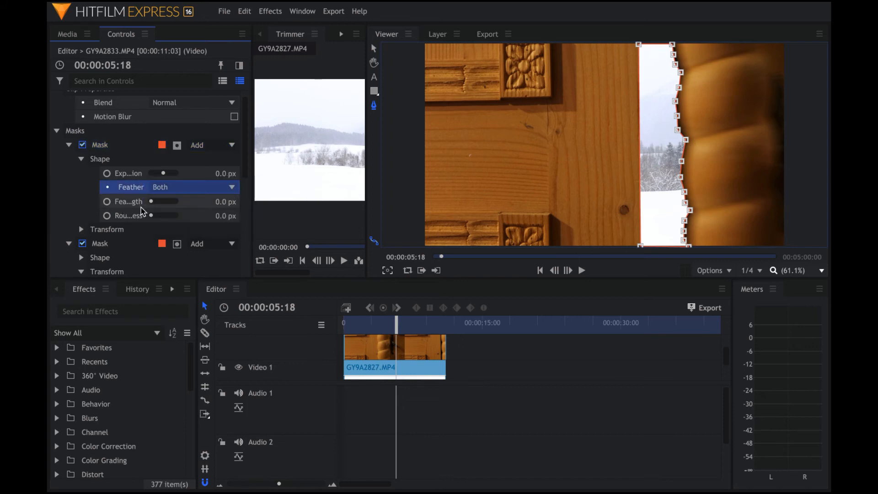
{"action": "left_click", "coordinate": [220, 203]}
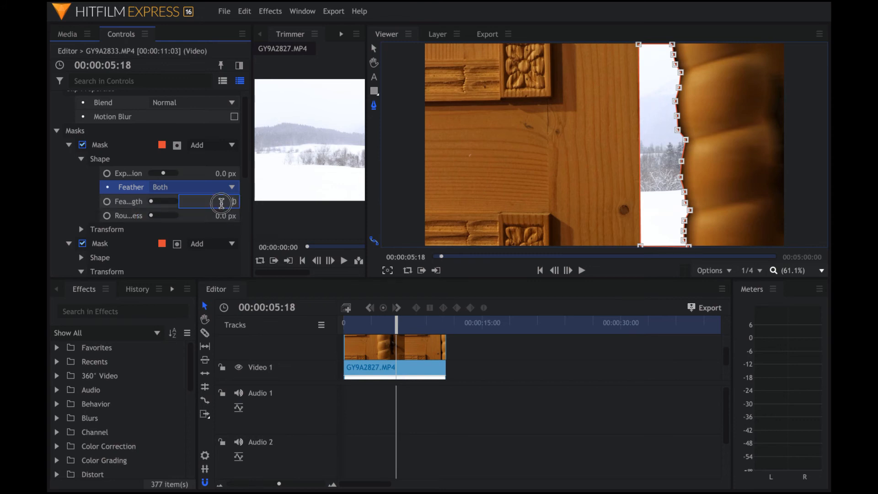
{"action": "key", "text": "Return"}
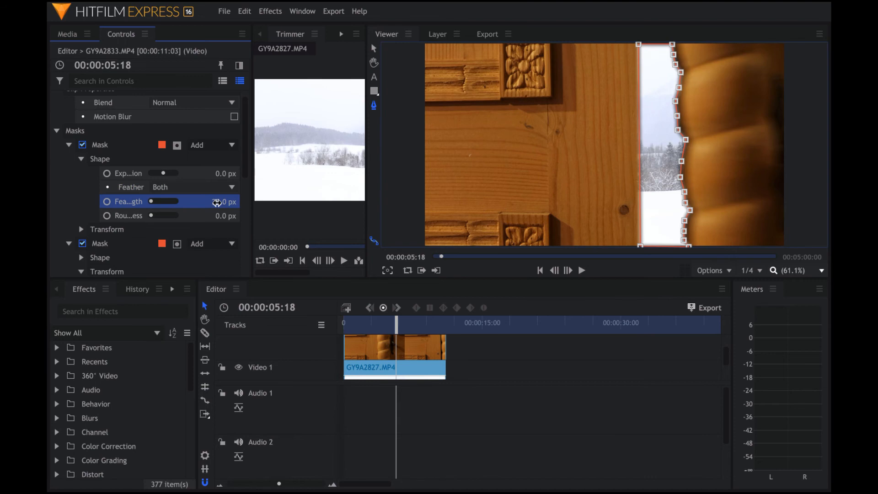
{"action": "key", "text": "Right"}
{"action": "key", "text": "Right"}
{"action": "key", "text": "Right"}
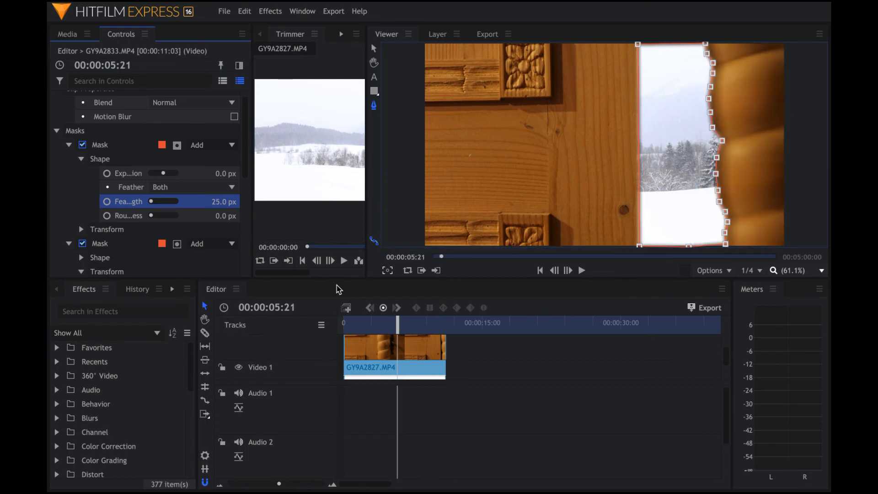
{"action": "key", "text": "Right"}
{"action": "key", "text": "Right"}
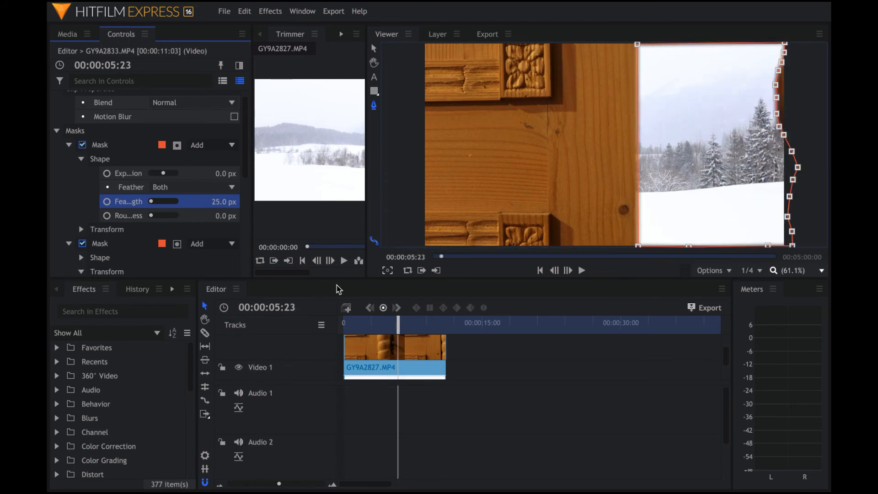
{"action": "left_click", "coordinate": [539, 270]}
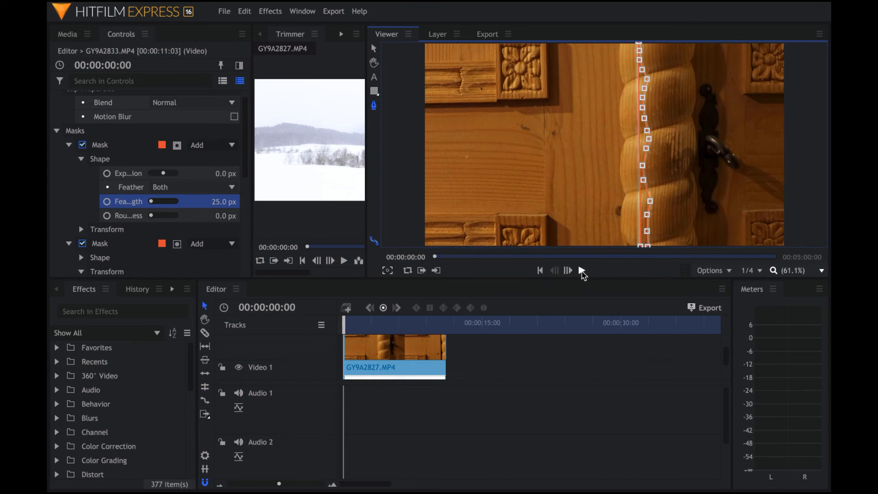
{"action": "key", "text": "v"}
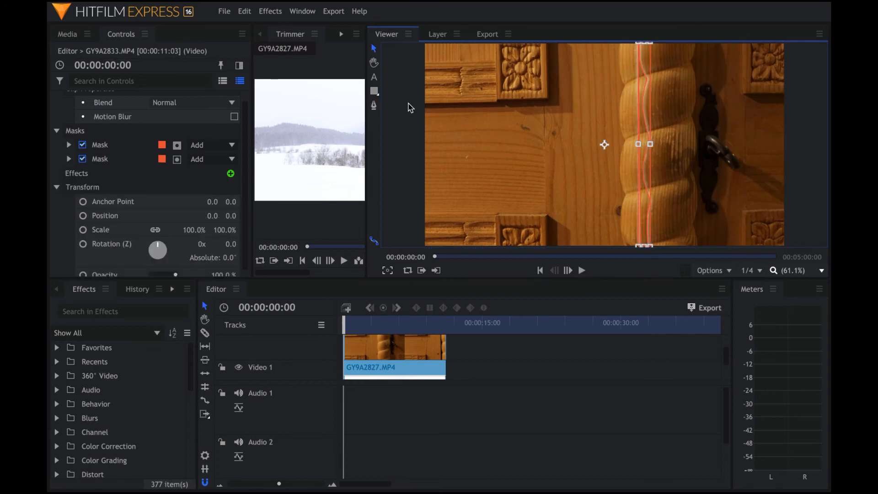
{"action": "key", "text": "space"}
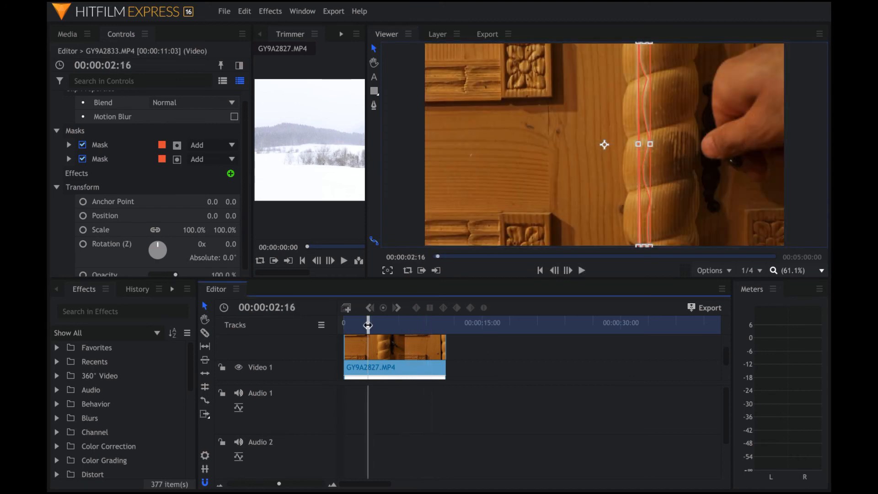
{"action": "key", "text": "space"}
{"action": "key", "text": "space"}
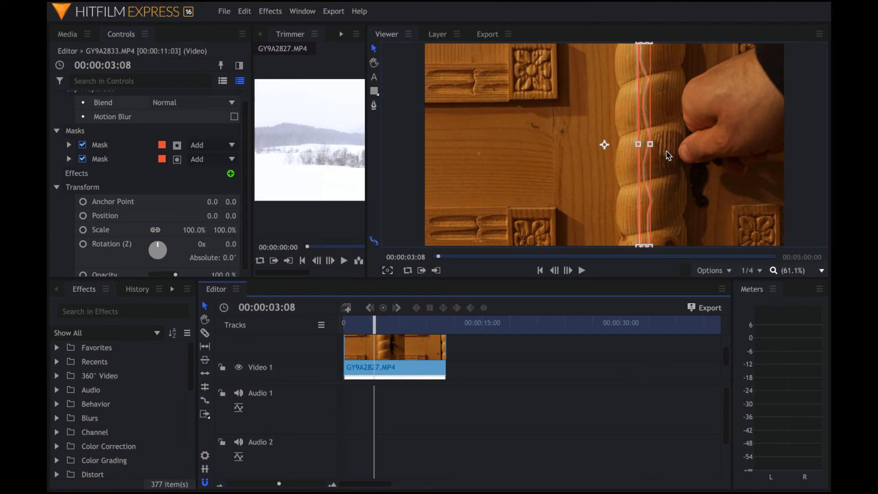
{"action": "left_click", "coordinate": [645, 74]}
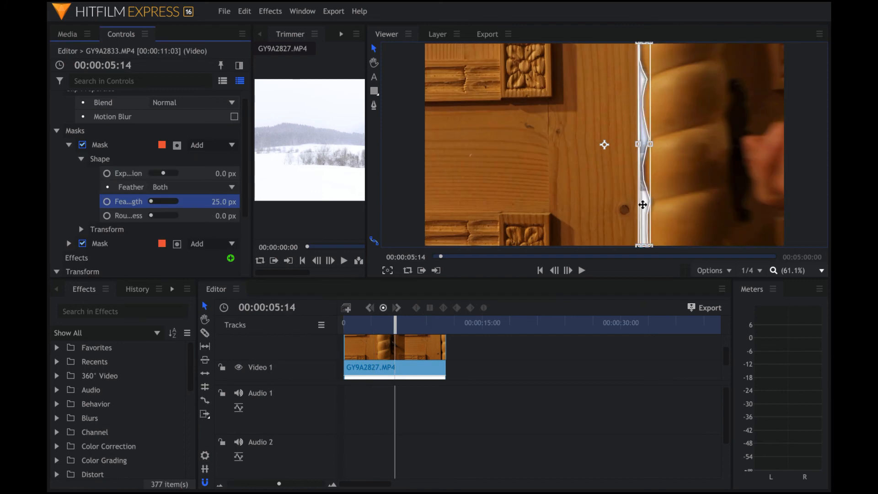
- Keyframe the first mask's feather at 25 px on 05:14 and 0 px on 05:13, then replay from start
{"action": "left_click", "coordinate": [107, 202]}
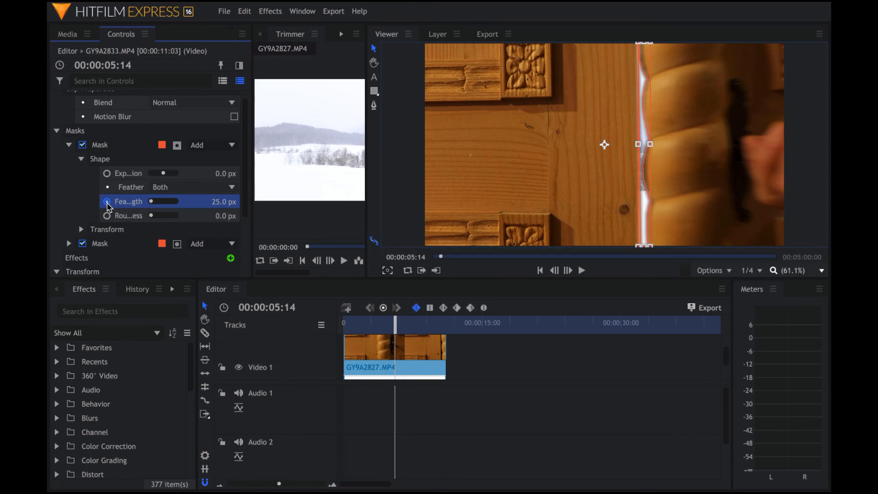
{"action": "key", "text": "Left"}
{"action": "left_click", "coordinate": [217, 205]}
{"action": "type", "text": "0"}
{"action": "key", "text": "Return"}
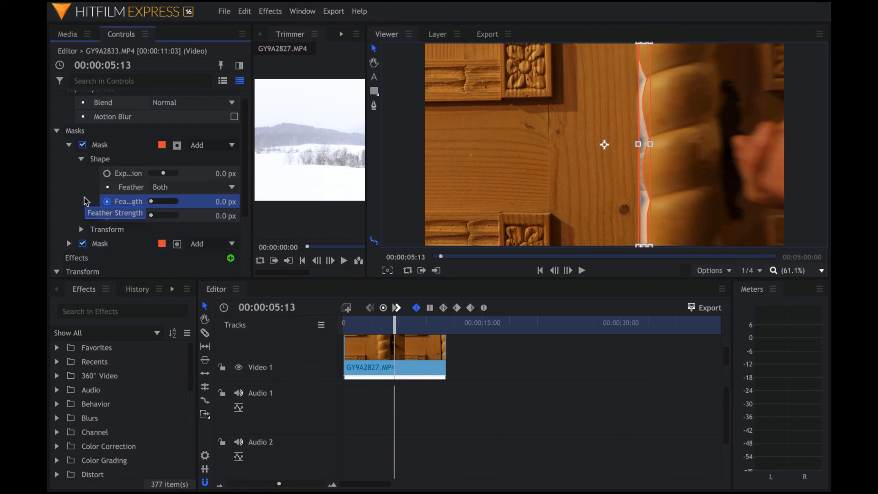
{"action": "left_click", "coordinate": [539, 270]}
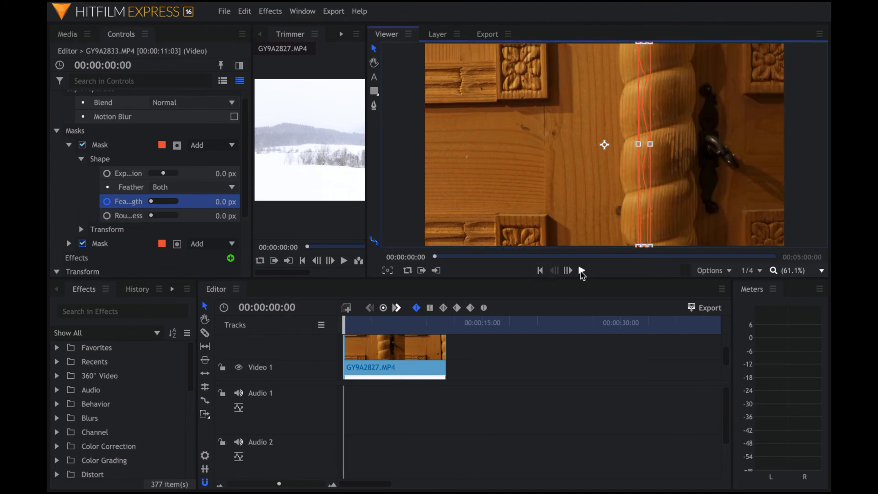
{"action": "left_click", "coordinate": [582, 271]}
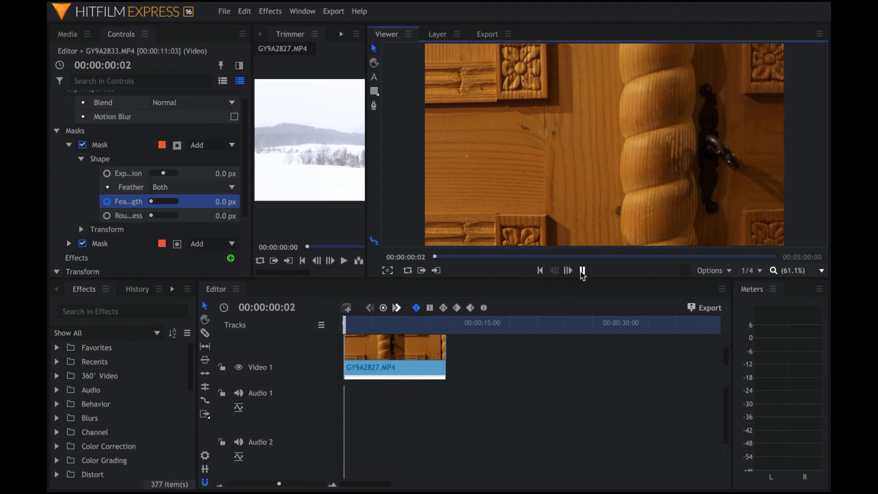